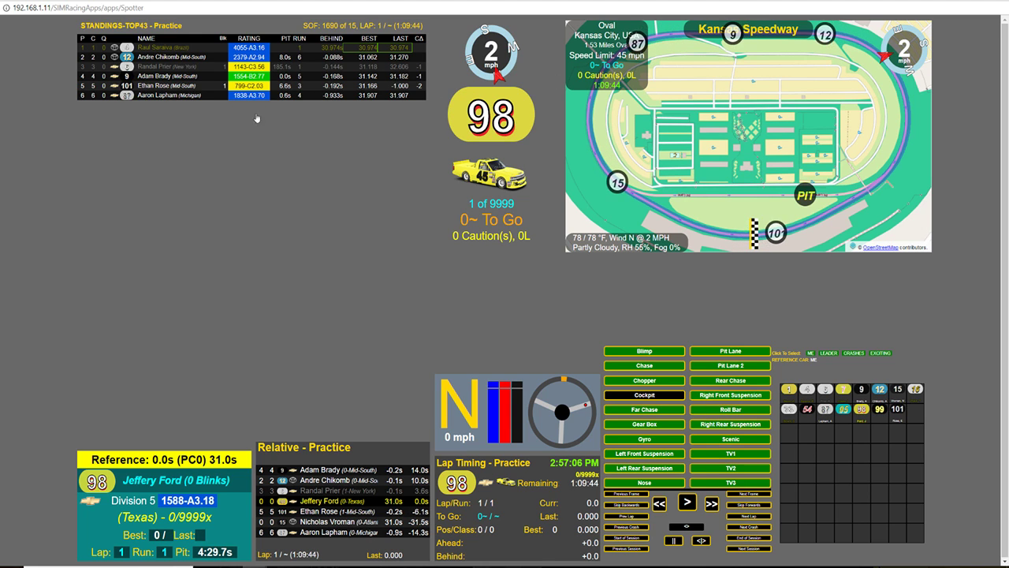
Close the Spotter window, then preview the StreamingOverlay app and close it
key(ctrl+w)
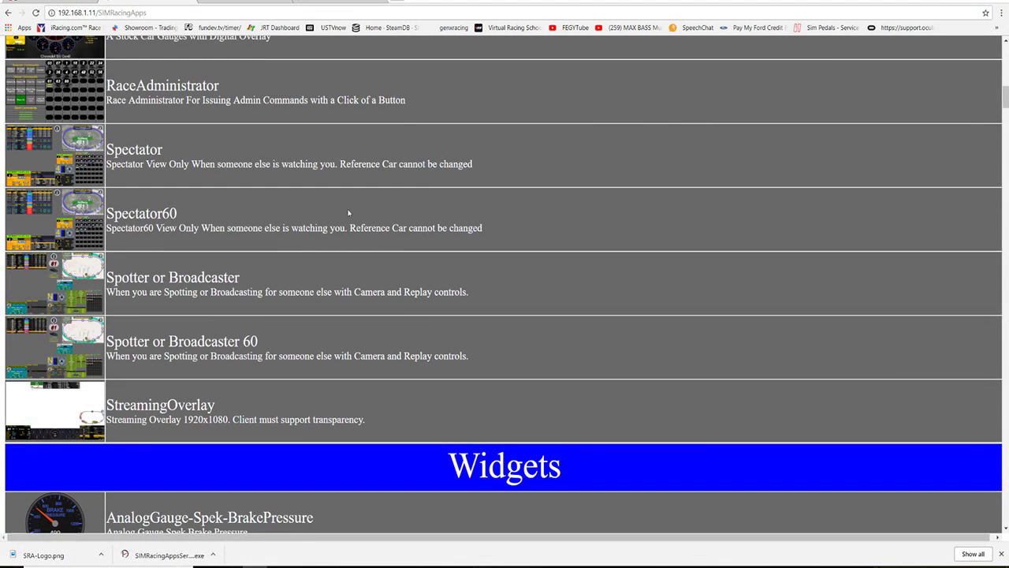
scroll(272, 275, down, 4)
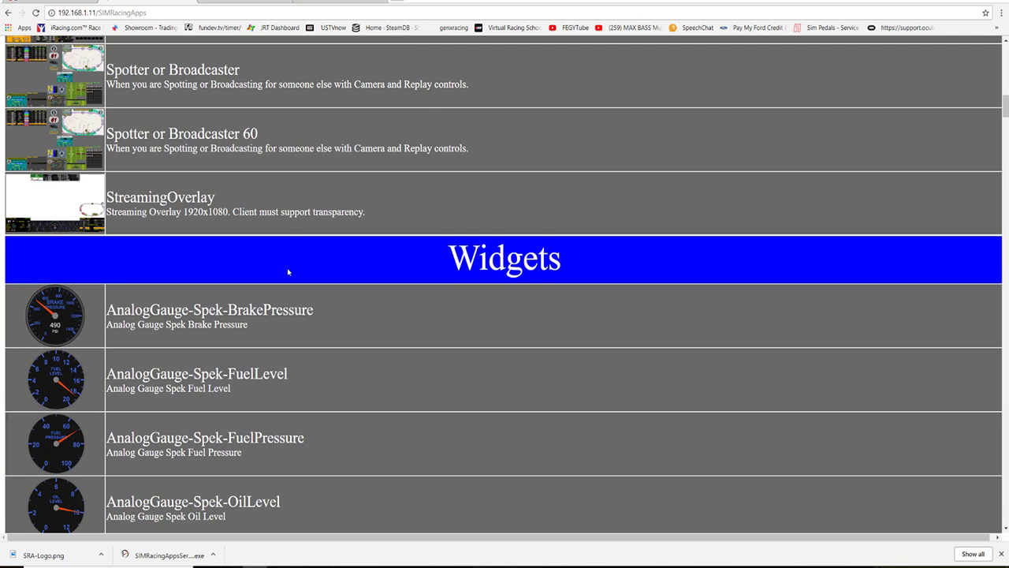
scroll(182, 229, up, 1)
click(77, 198)
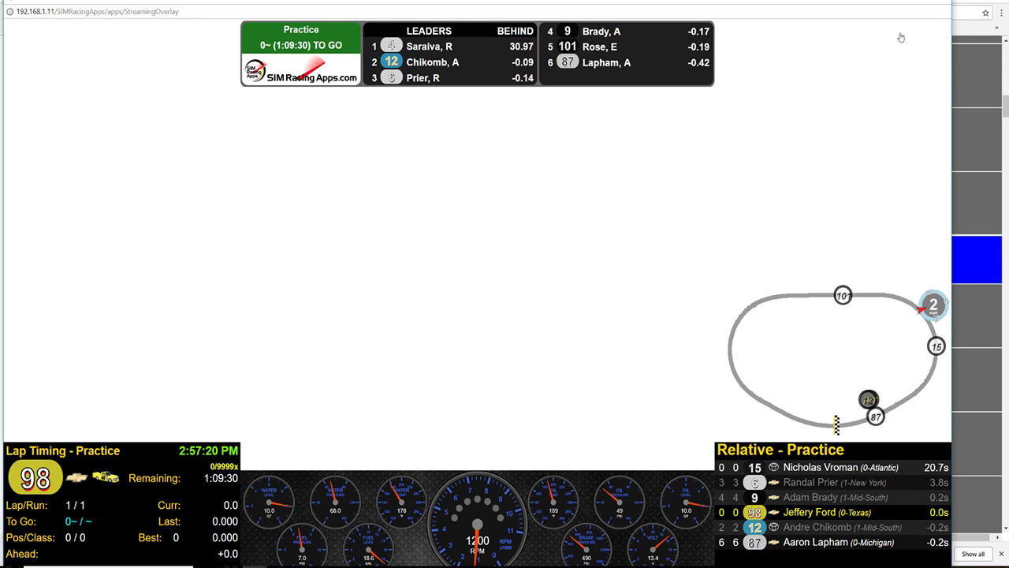
key(ctrl+w)
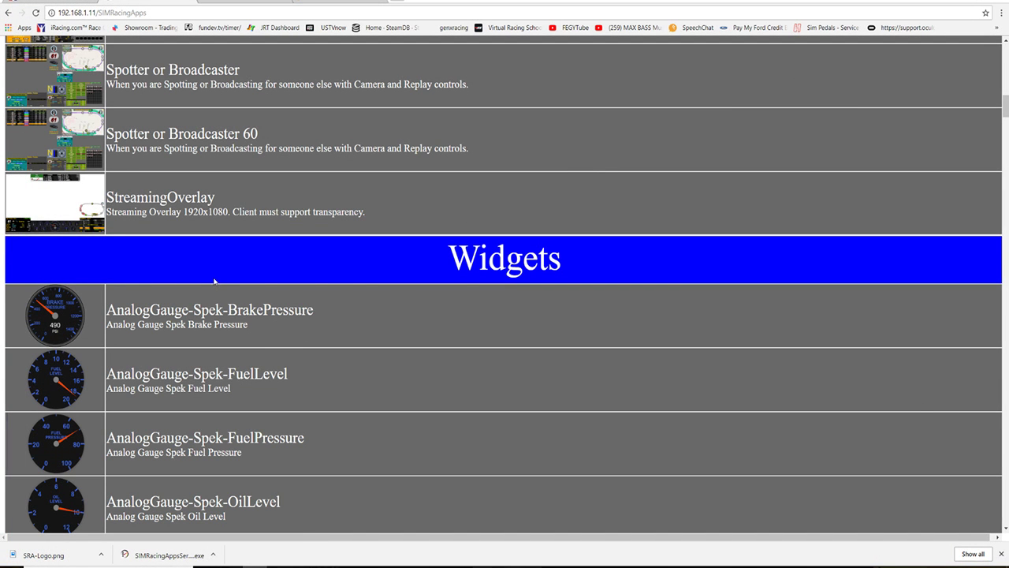
Preview the analog Spek OilPressure gauge from the Widgets list and close its window
scroll(214, 280, down, 5)
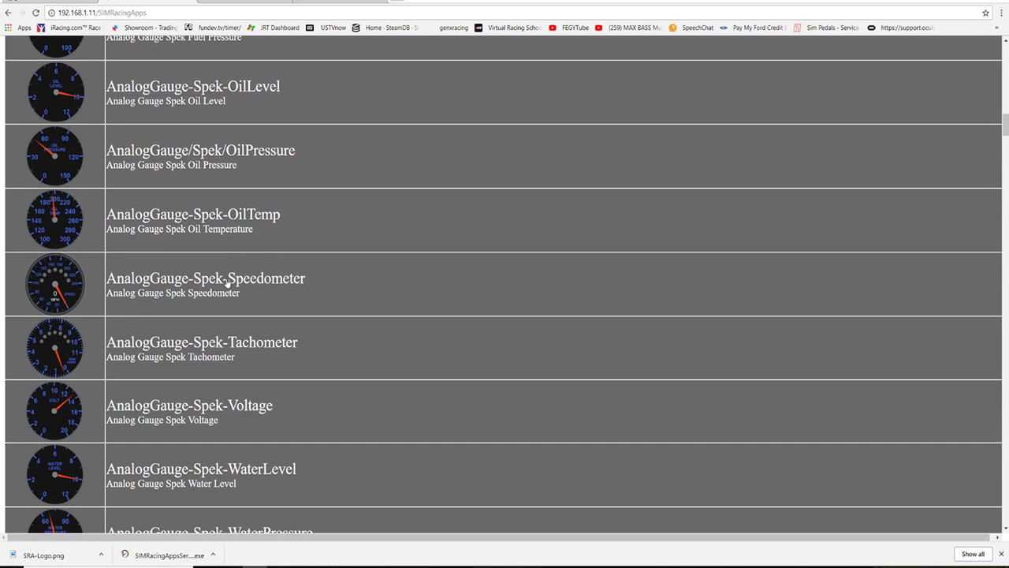
scroll(224, 284, up, 1)
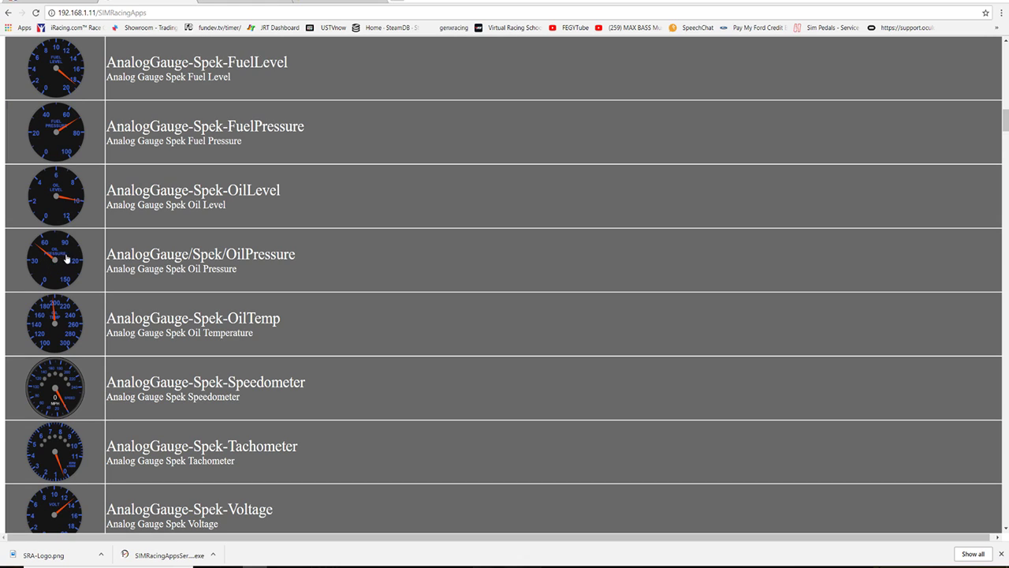
click(67, 258)
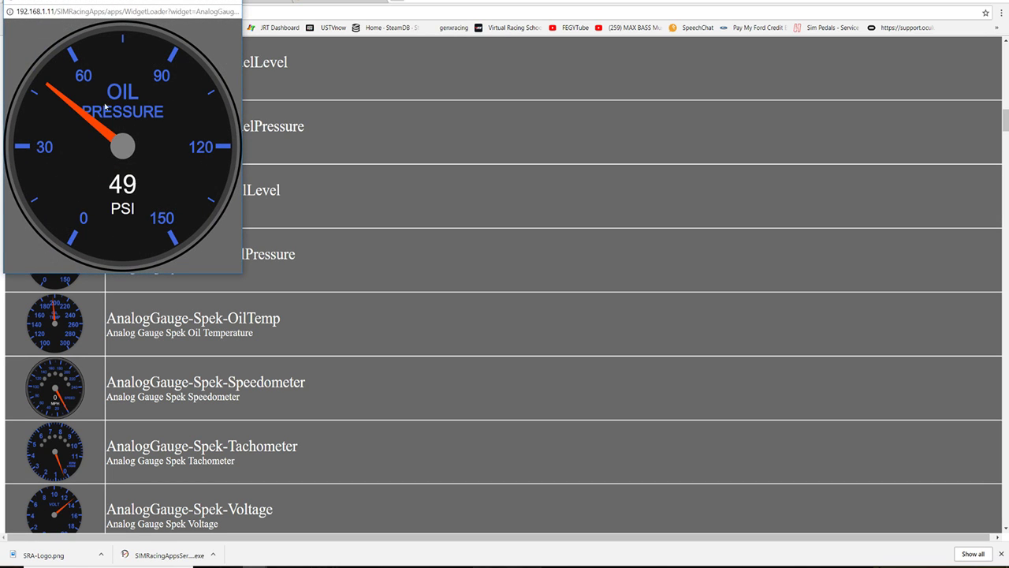
click(231, 3)
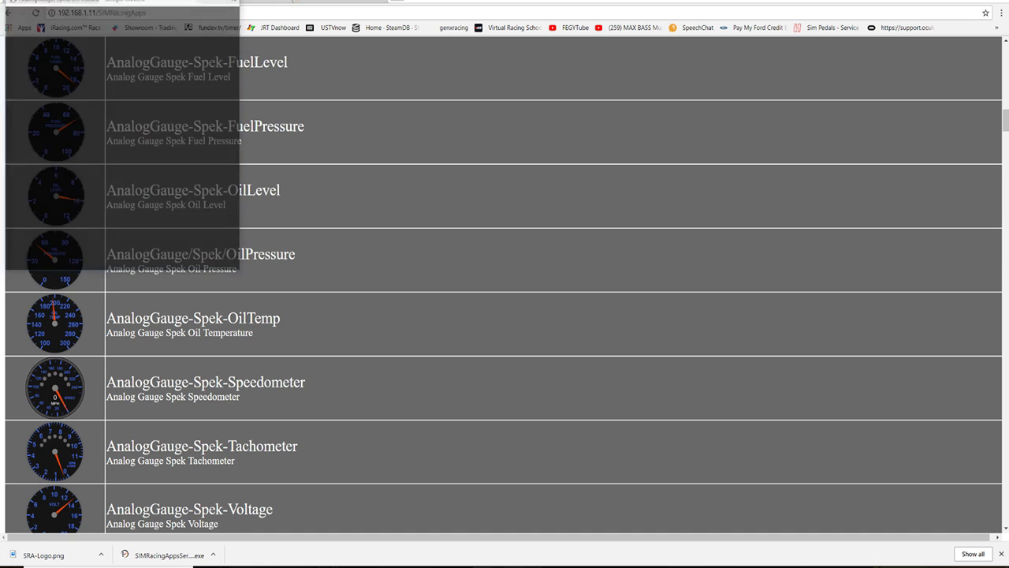
Open the FuelTank-2LAPS widget, move its window away from the screen corner to inspect it, and close it
scroll(255, 286, down, 4)
scroll(251, 282, down, 7)
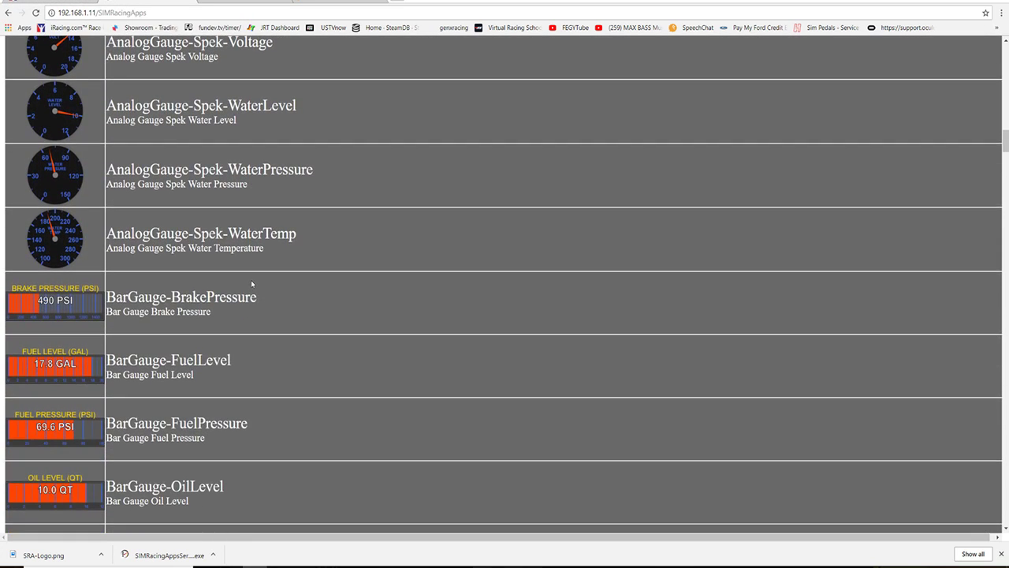
scroll(249, 282, down, 4)
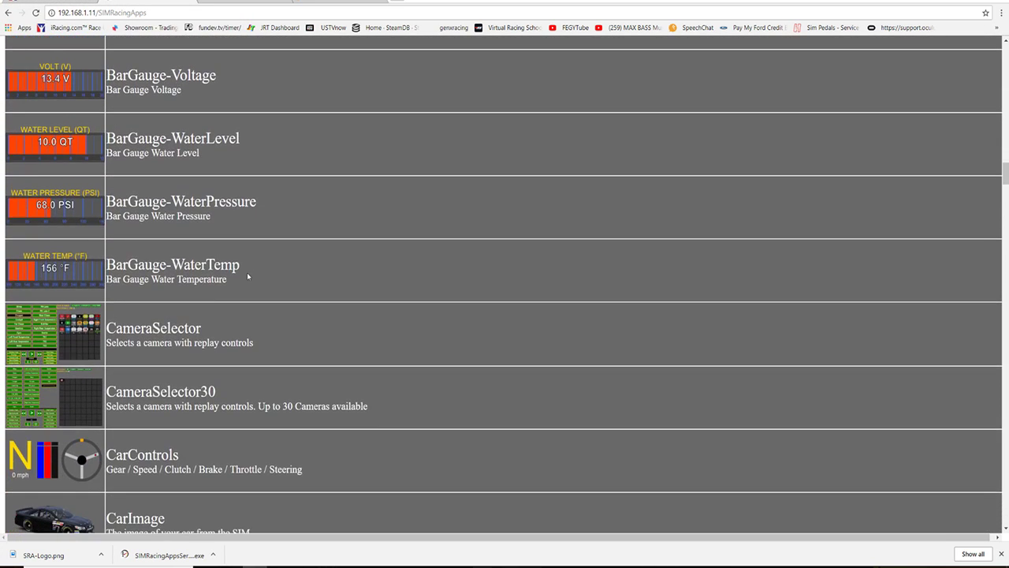
scroll(247, 272, down, 5)
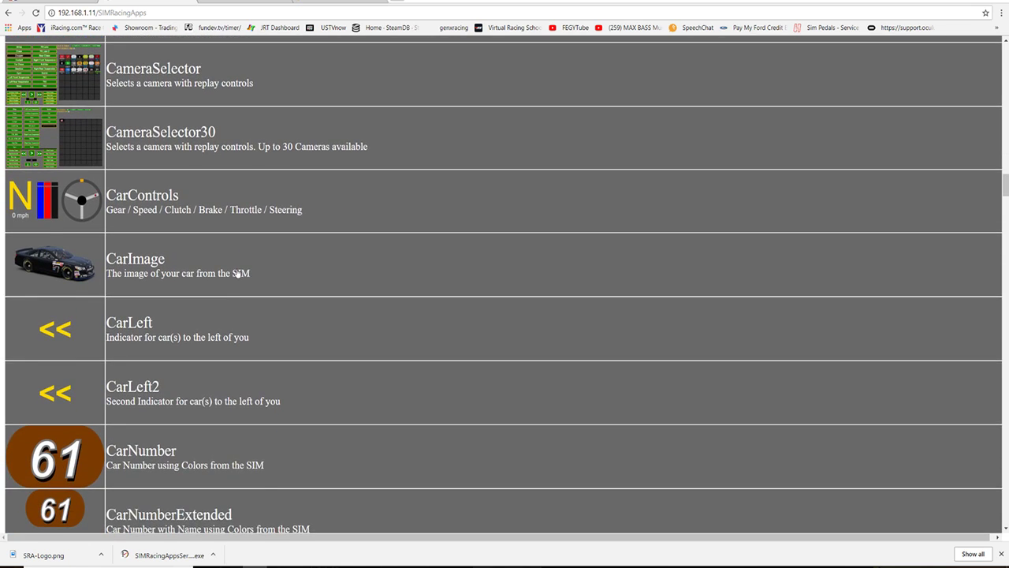
scroll(224, 267, down, 4)
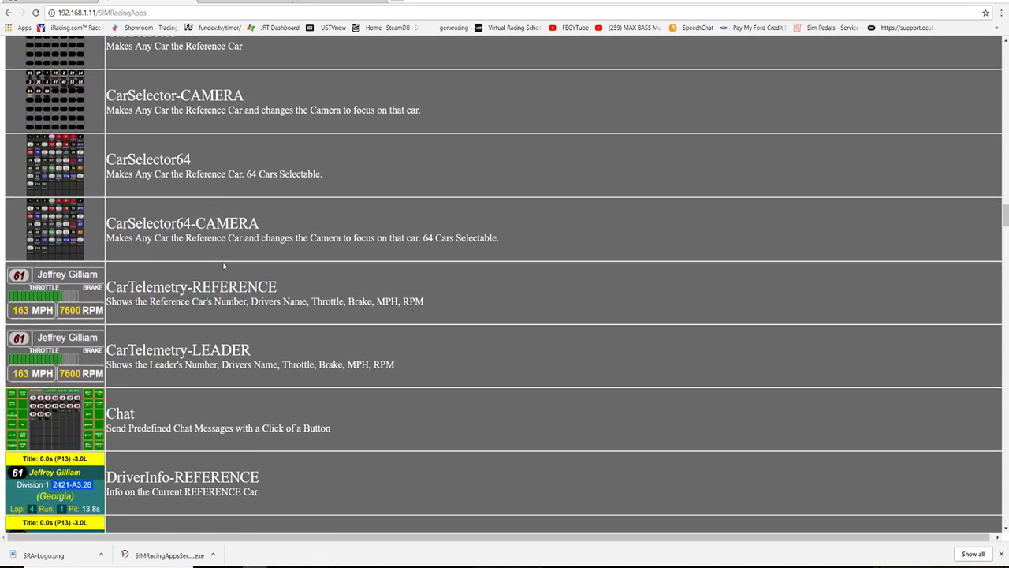
scroll(224, 268, down, 7)
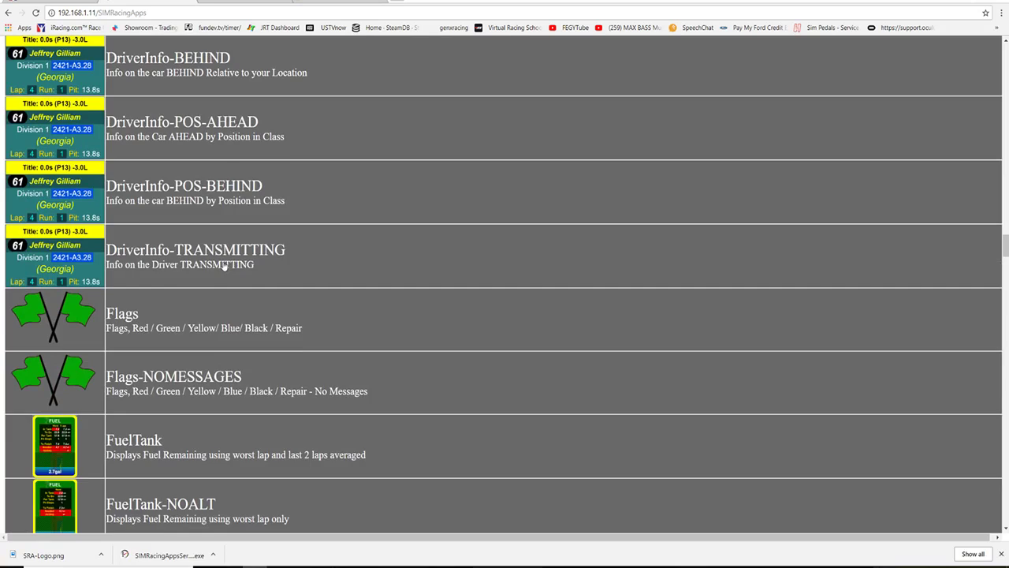
scroll(224, 265, down, 1)
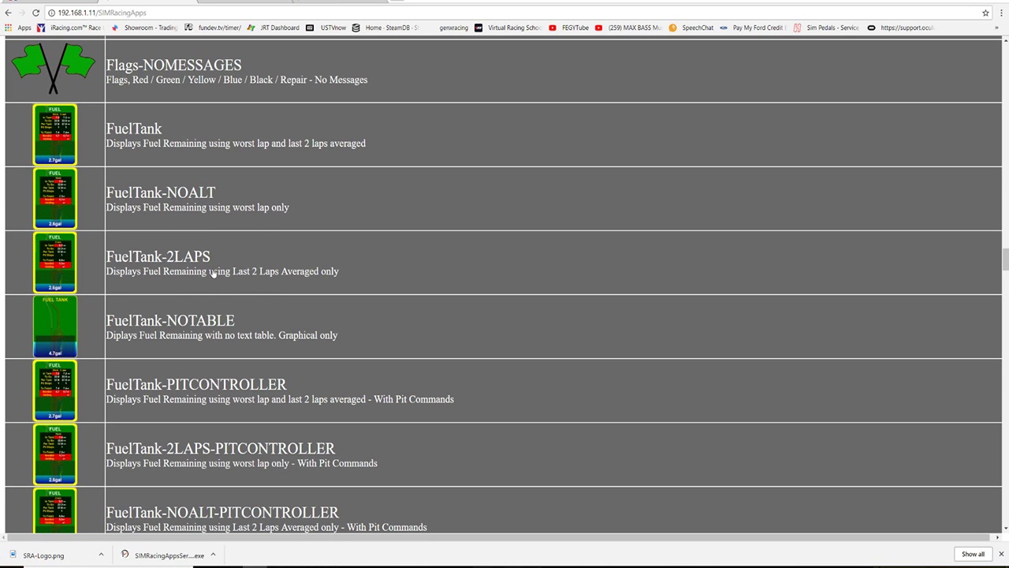
click(69, 268)
drag(105, 2, 184, 37)
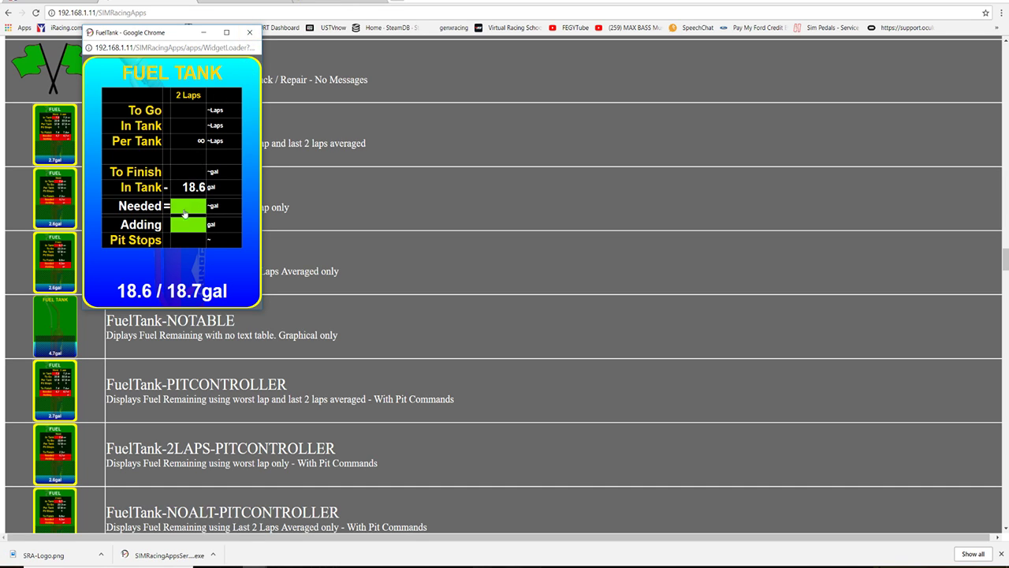
click(250, 33)
Preview the view-only PitCommander widget with the setup for the next pit stop, and close its window
scroll(206, 262, down, 3)
scroll(207, 262, down, 5)
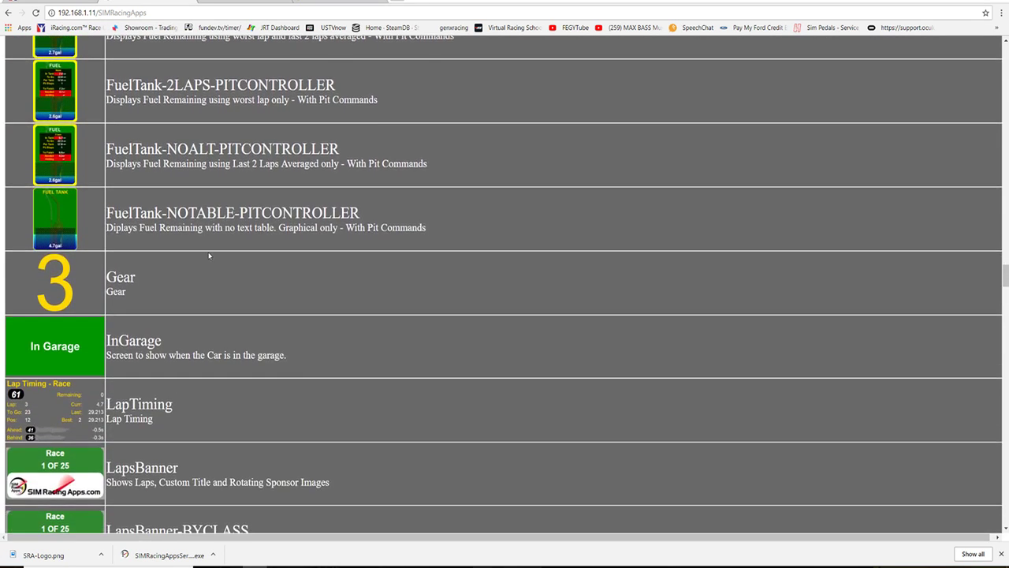
scroll(172, 247, down, 1)
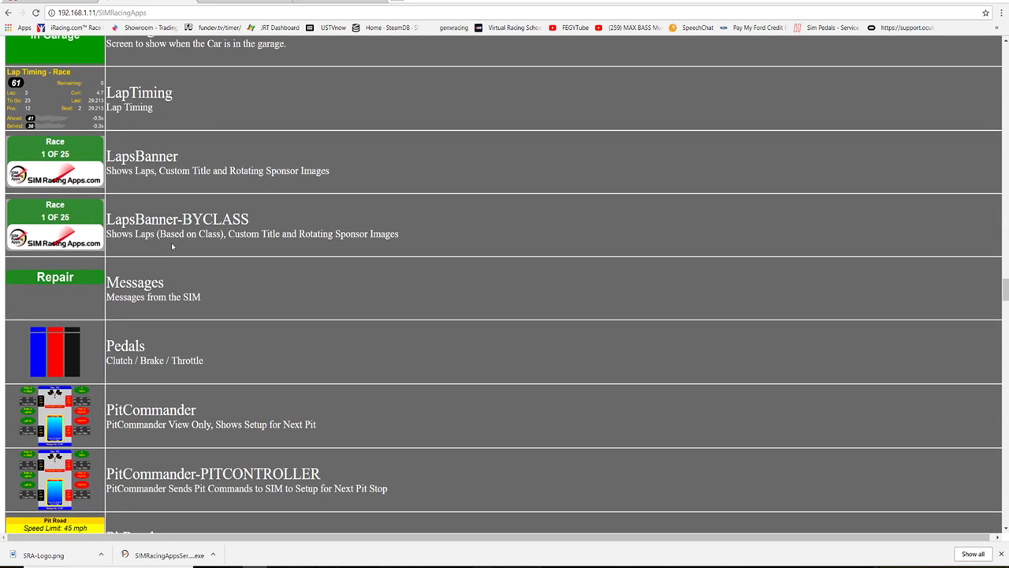
scroll(171, 239, down, 3)
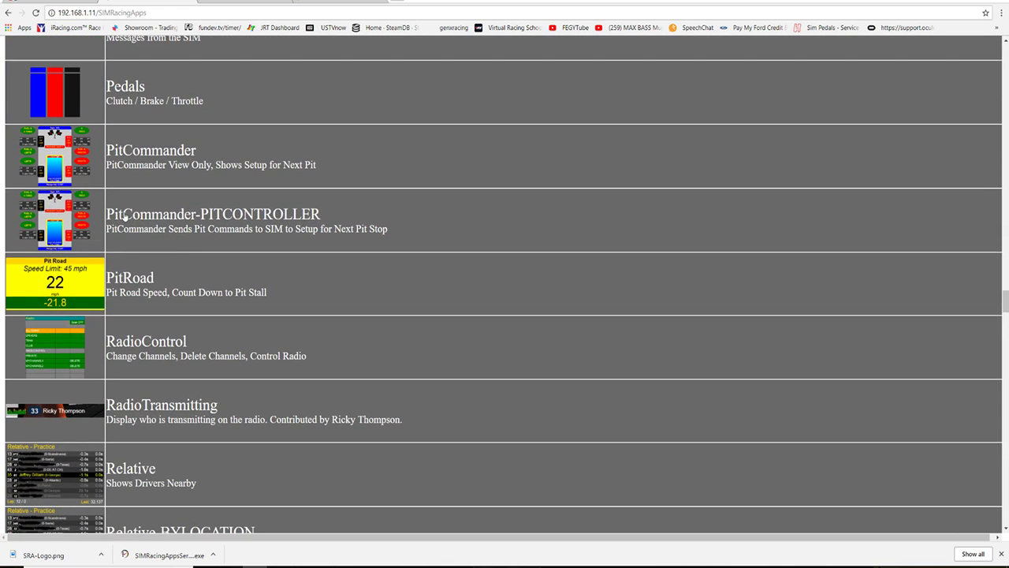
click(76, 168)
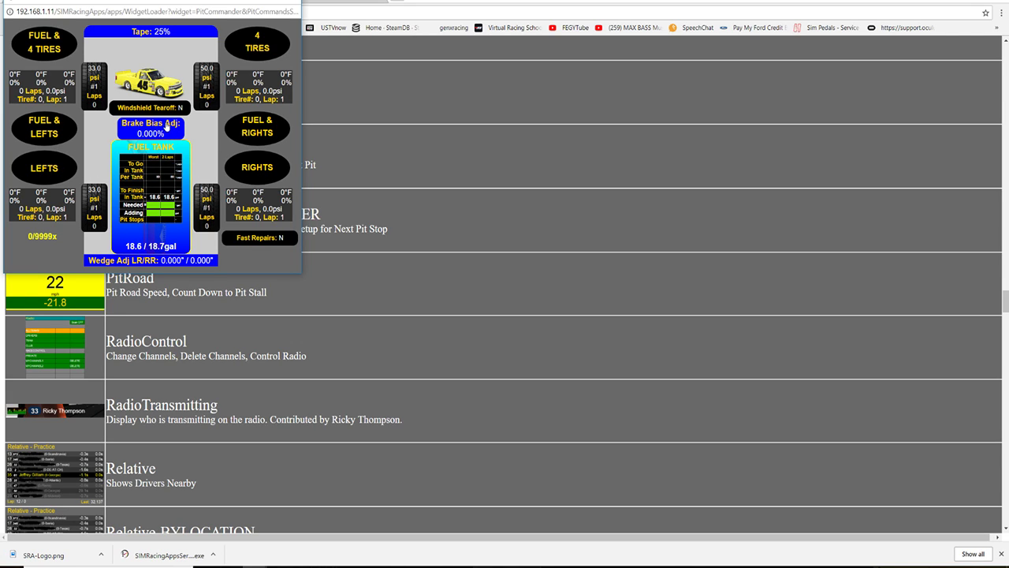
click(293, 7)
Open the RelativeSmall-BYLOCATION widget, move its window toward the middle of the page to inspect it, and close it
scroll(236, 371, down, 4)
scroll(233, 349, down, 8)
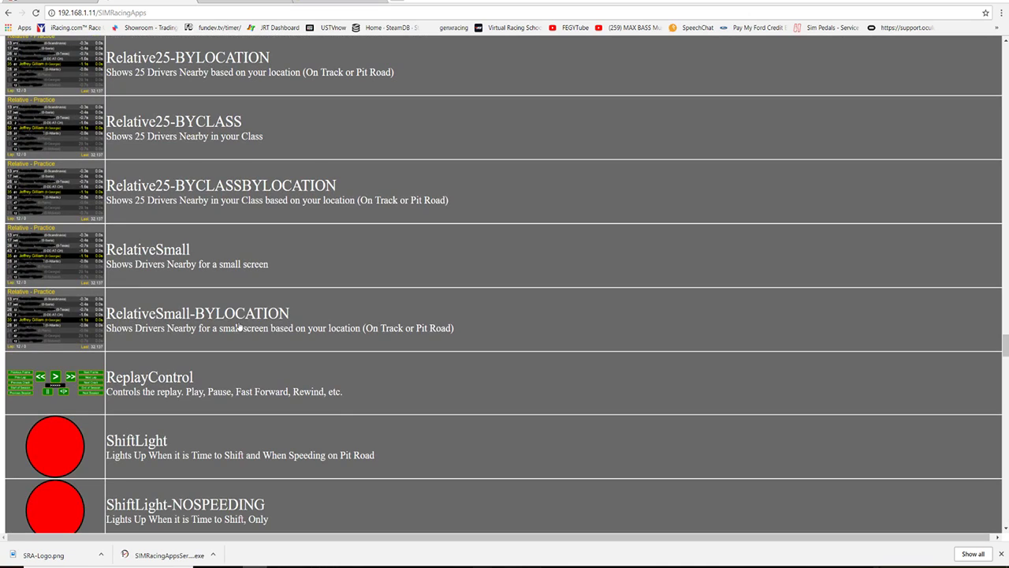
click(61, 322)
drag(223, 0, 331, 131)
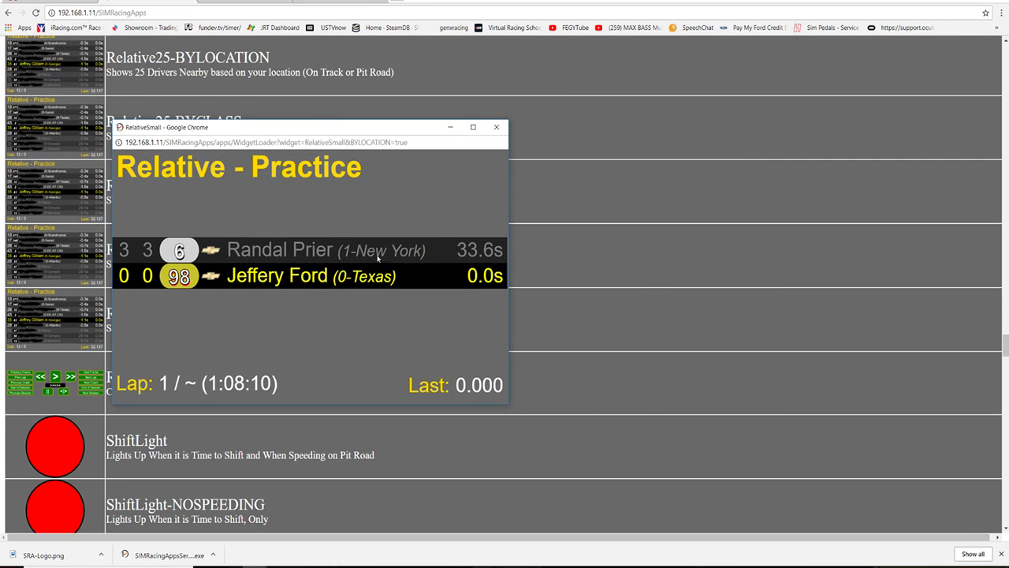
click(496, 127)
Look through the standings widgets and preview StandingsBannerVertical20-SHORTNAME, then return to the widget list
scroll(227, 331, down, 3)
scroll(227, 332, down, 6)
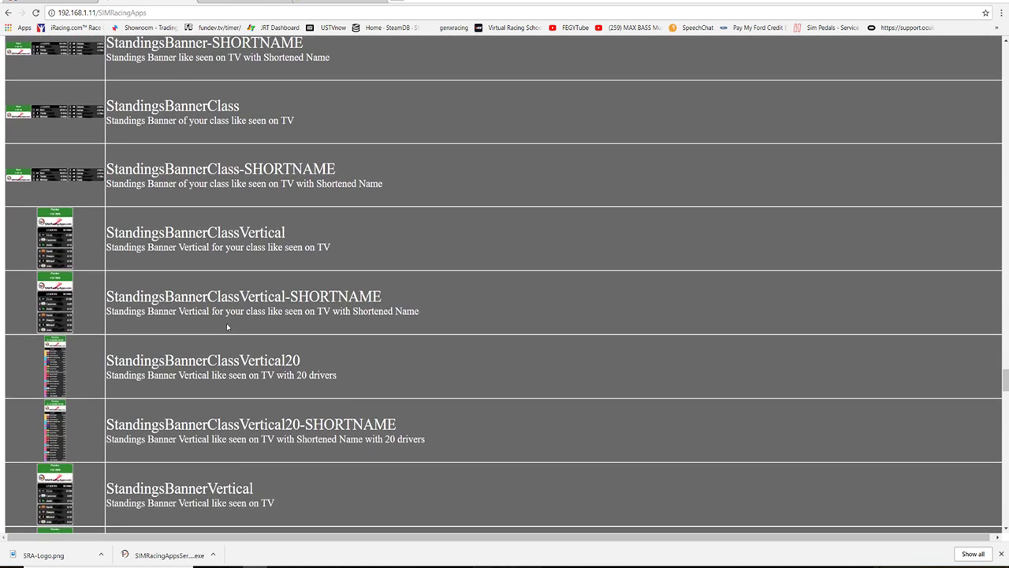
scroll(228, 326, down, 5)
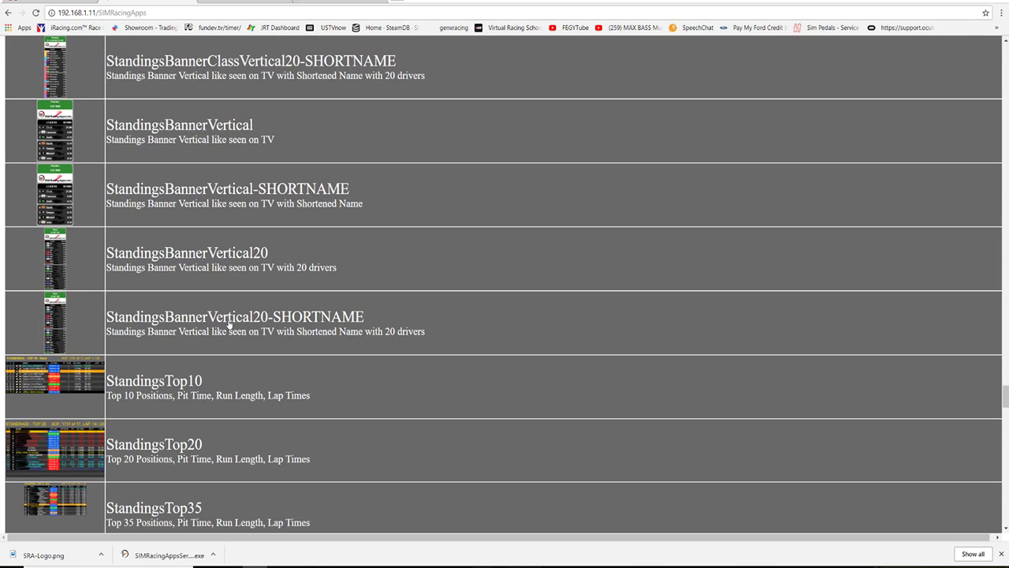
scroll(228, 323, down, 2)
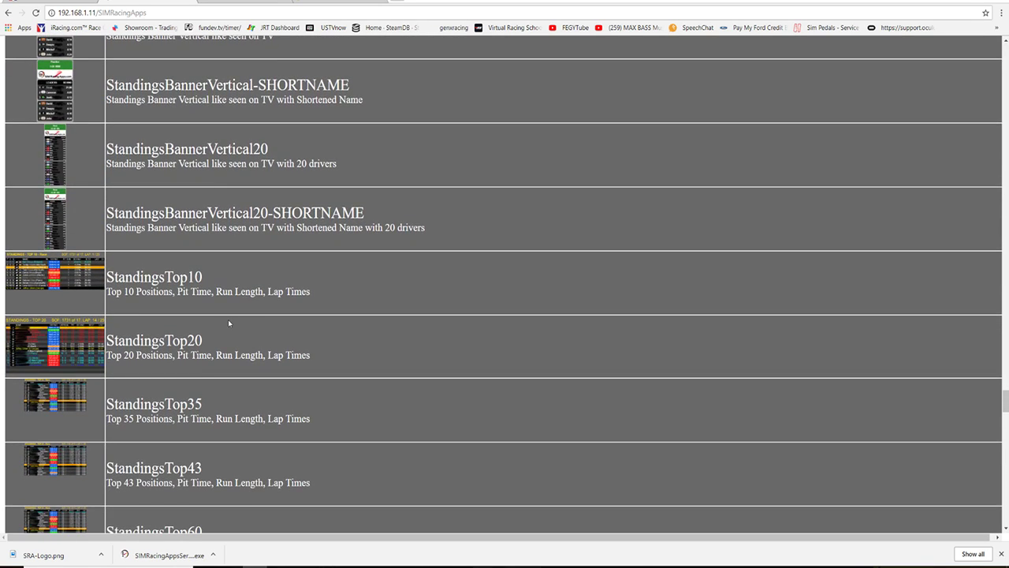
scroll(229, 321, down, 2)
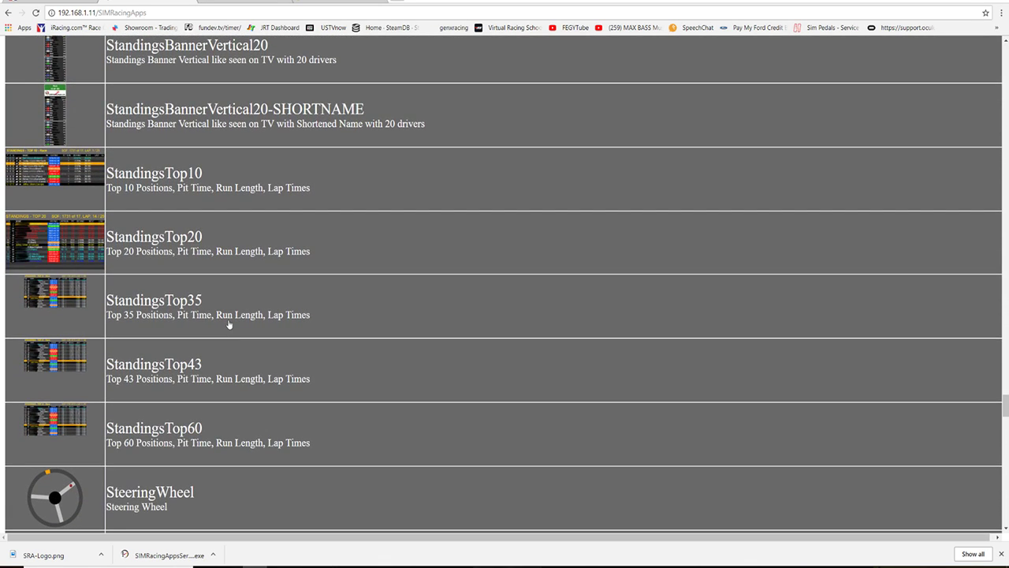
click(55, 102)
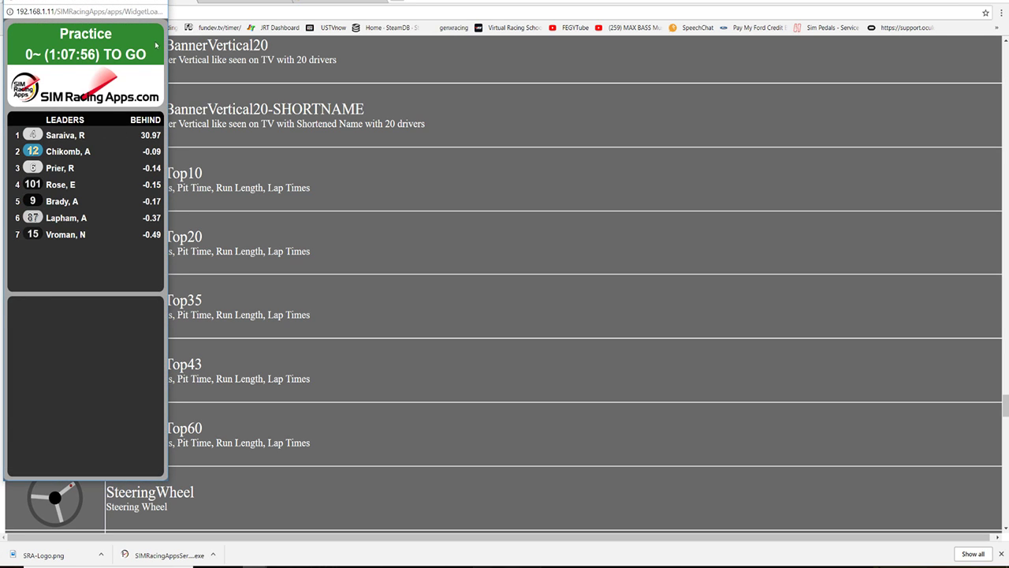
click(215, 72)
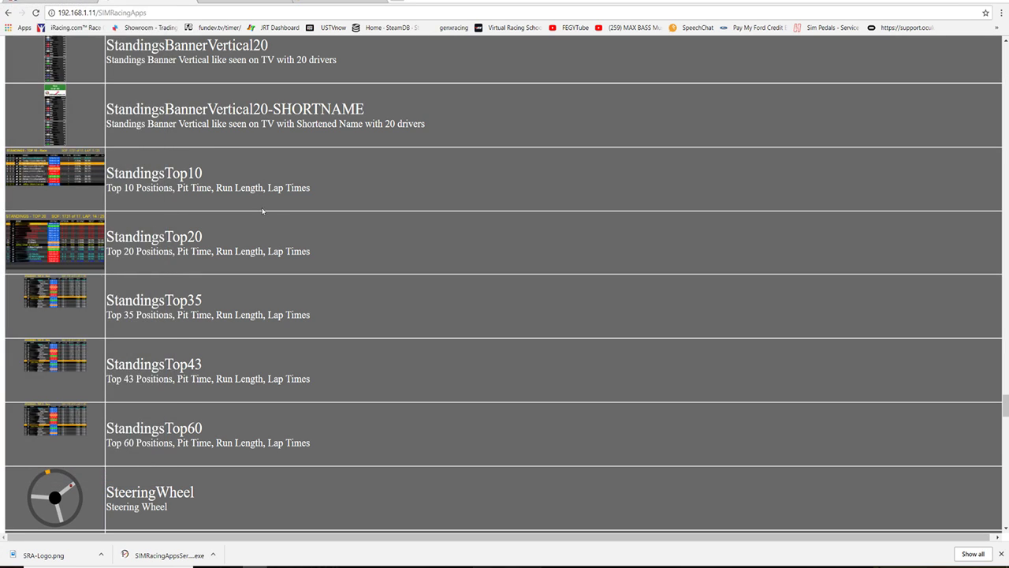
Preview the TeamSpeakTalking widget and close its window
scroll(263, 218, down, 4)
scroll(292, 276, down, 2)
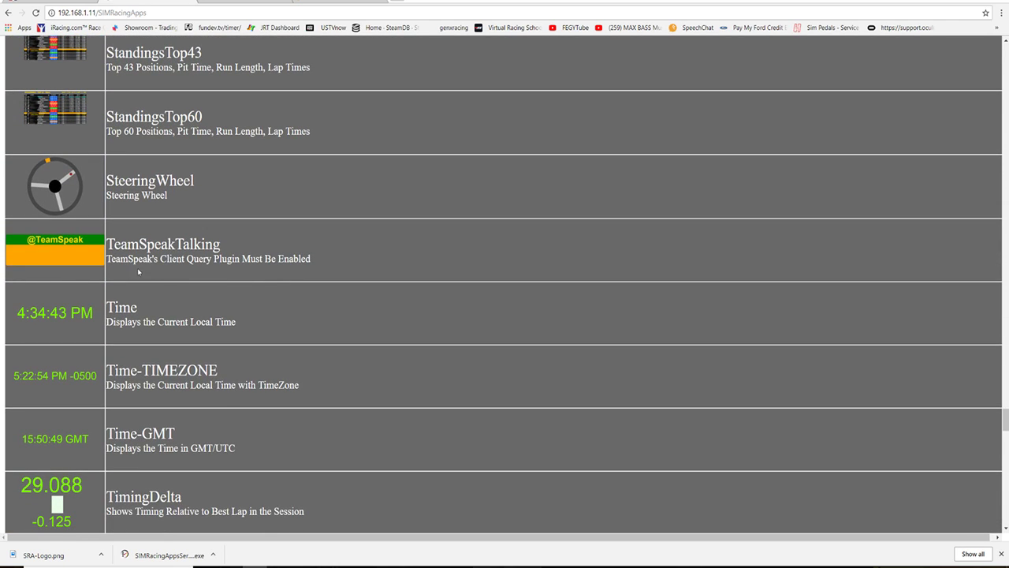
scroll(170, 260, down, 2)
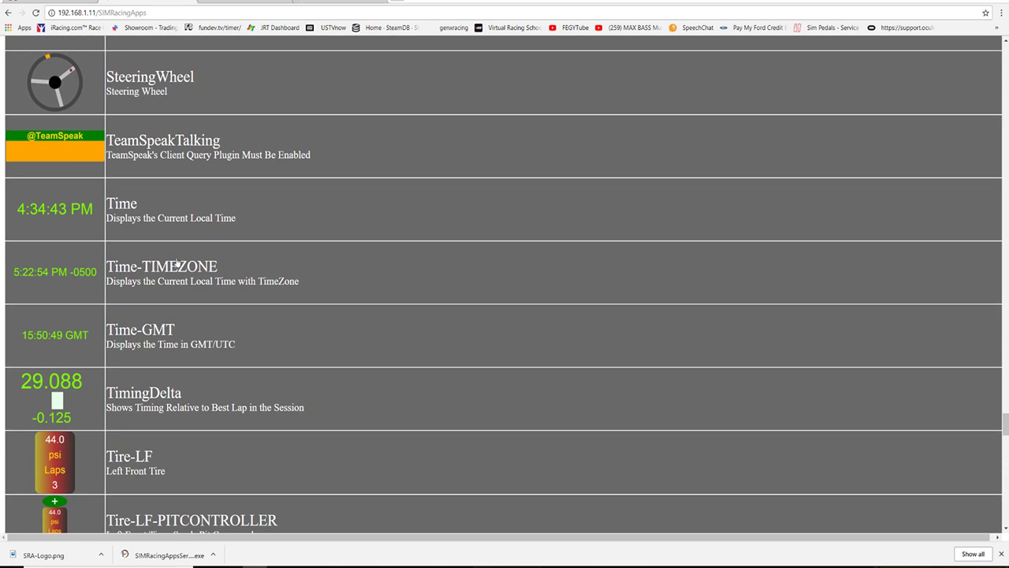
click(80, 139)
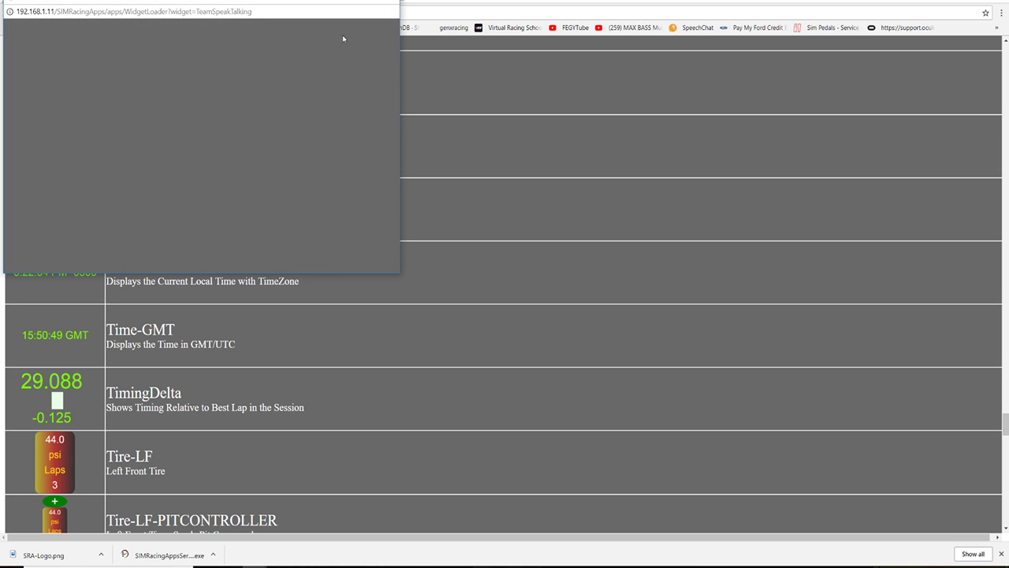
click(391, 2)
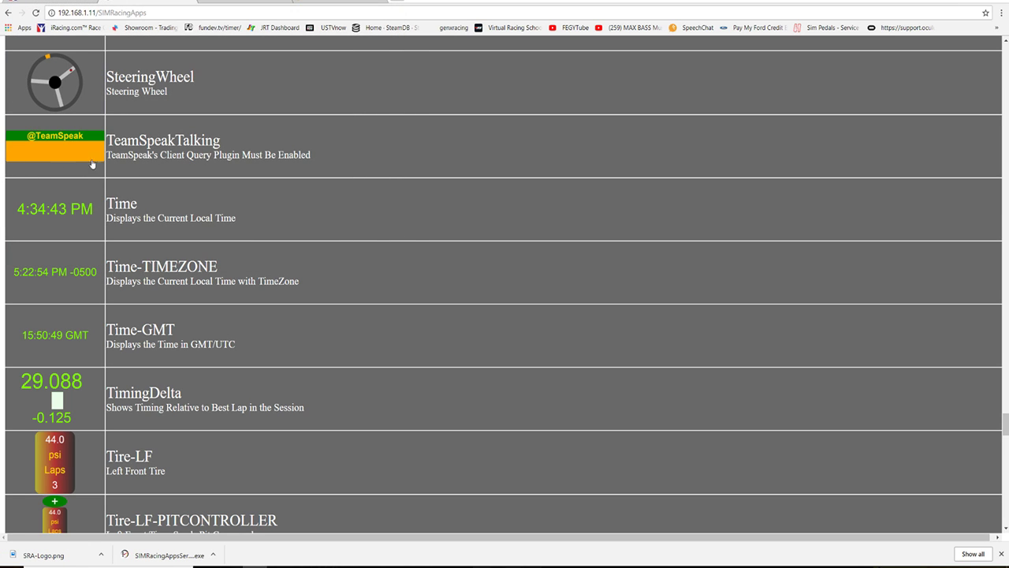
Look past the time and tire widgets and open the TrackMap-NOBACKGROUND widget for viewing
scroll(156, 249, down, 2)
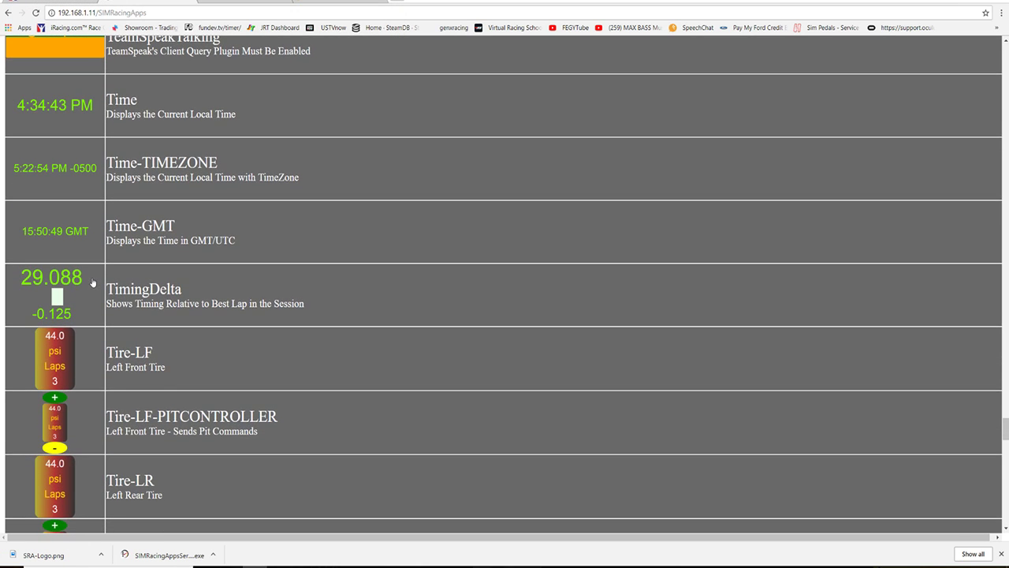
scroll(188, 251, down, 10)
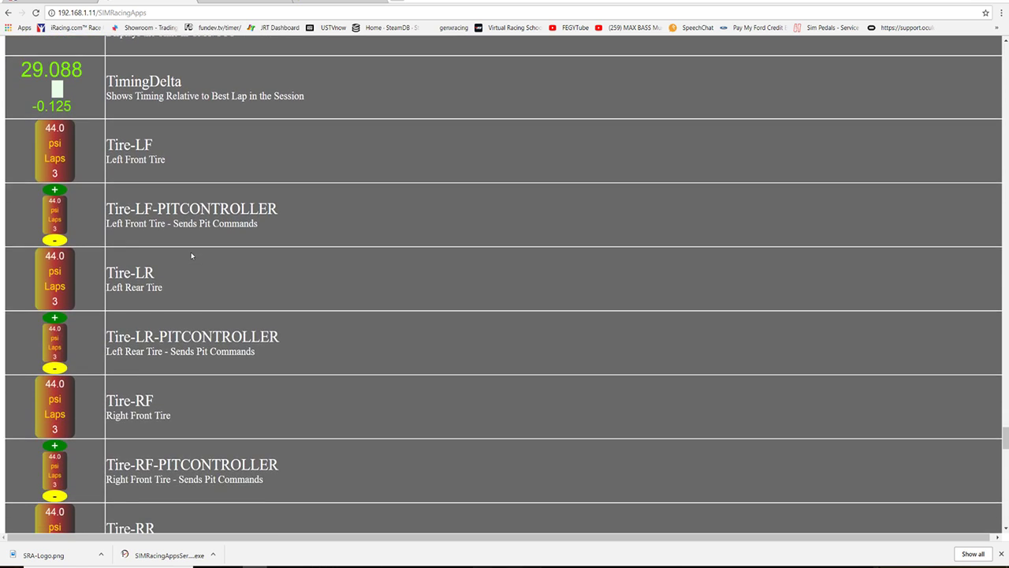
scroll(190, 253, down, 4)
scroll(190, 253, up, 3)
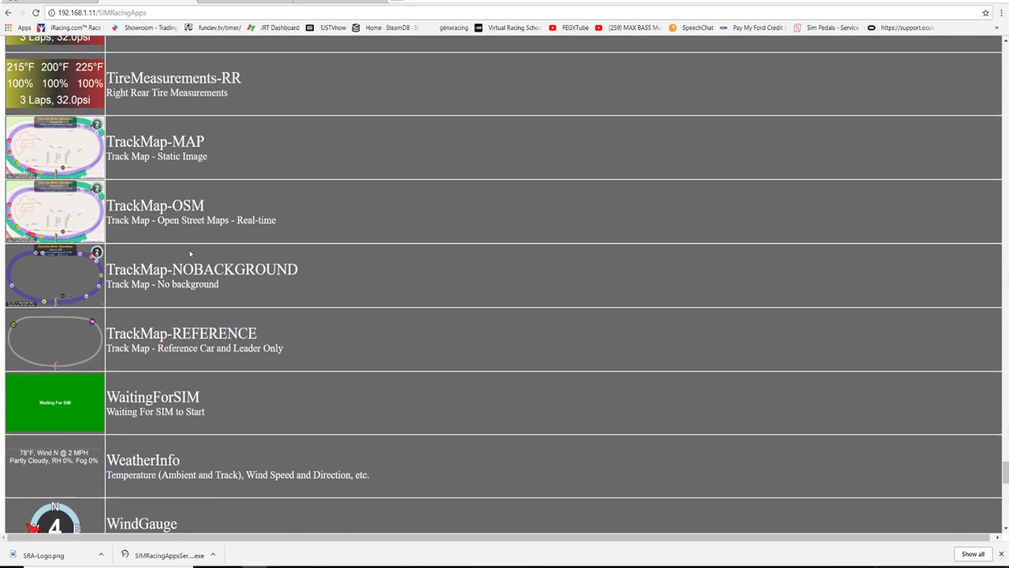
scroll(147, 315, down, 1)
click(74, 319)
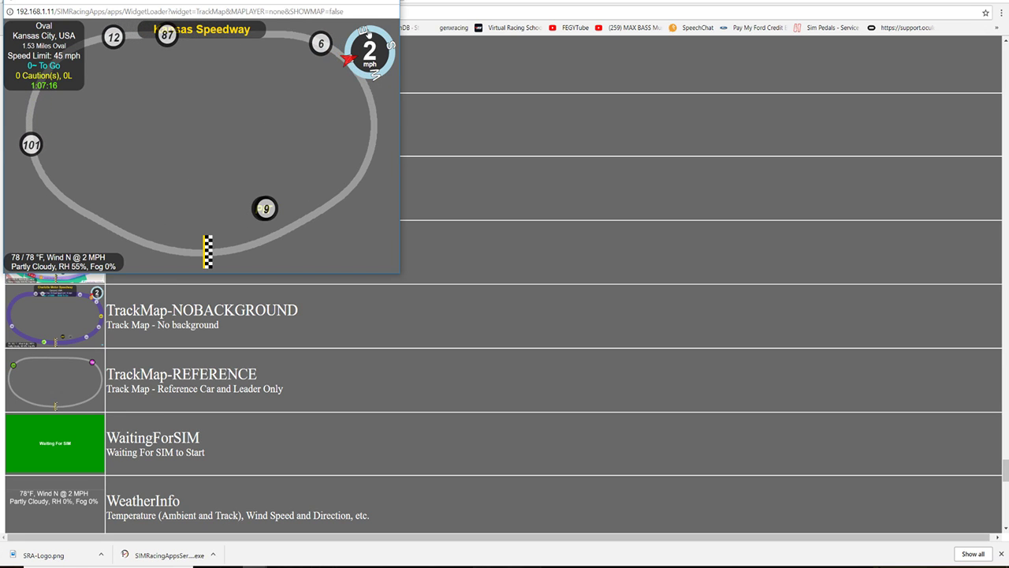
Close the TrackMap-NOBACKGROUND widget and check the server's web address in the SIMRacingAppsServer window
key(ctrl+w)
scroll(339, 323, up, 20)
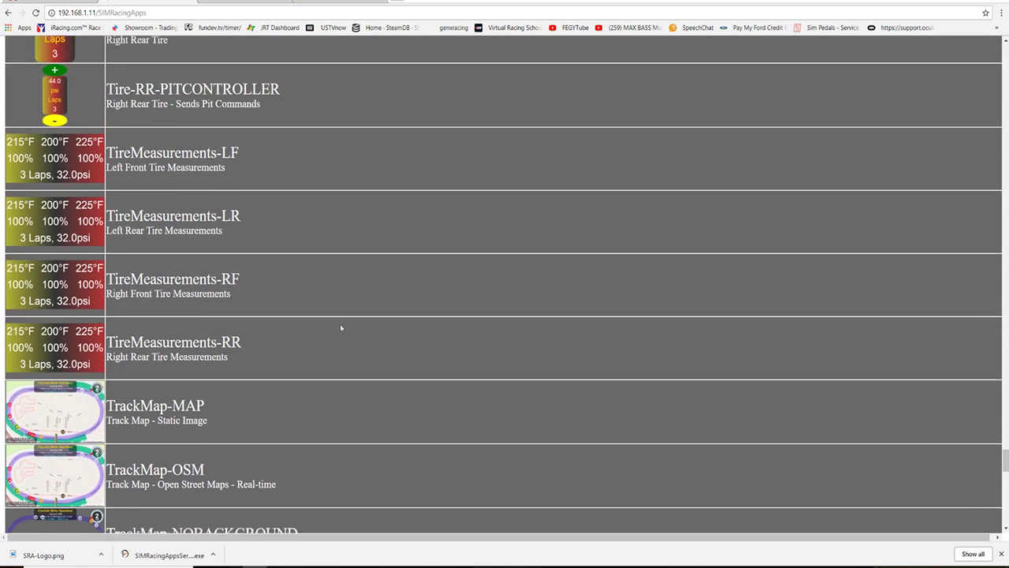
click(154, 11)
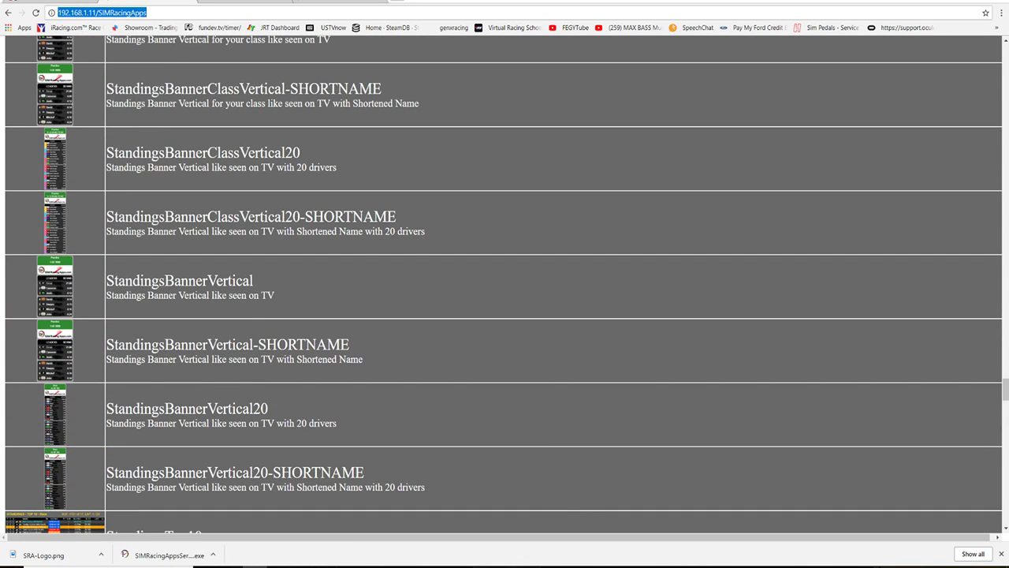
click(510, 567)
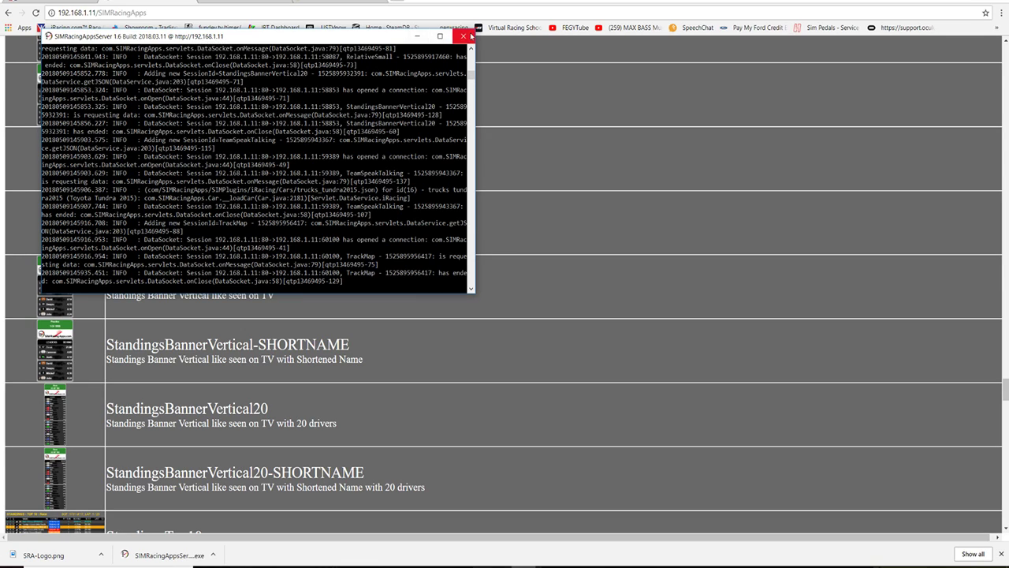
click(417, 36)
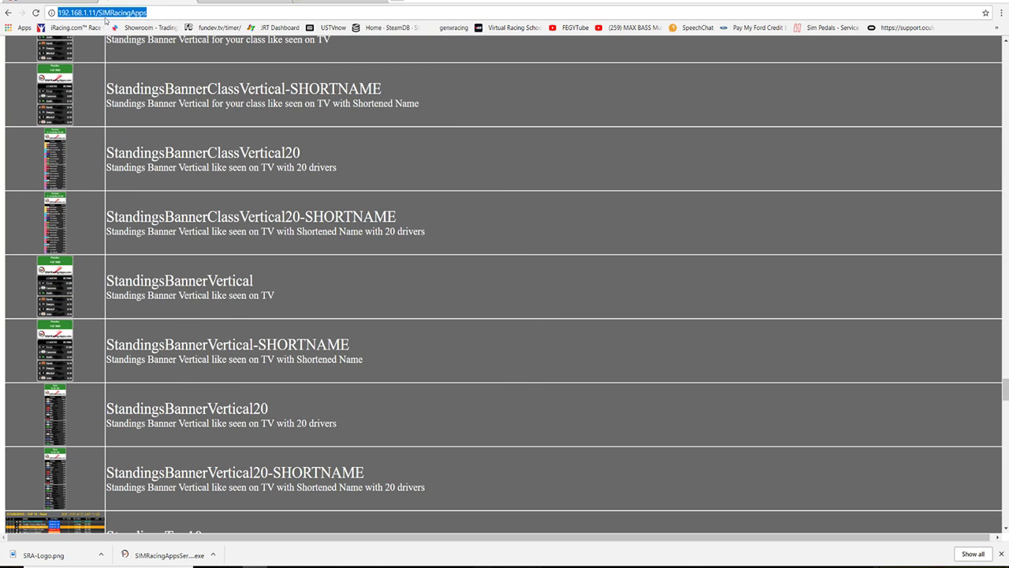
Open the SIMRacingApps page at 192.168.1.11 and look through its Apps list
text(192.16)
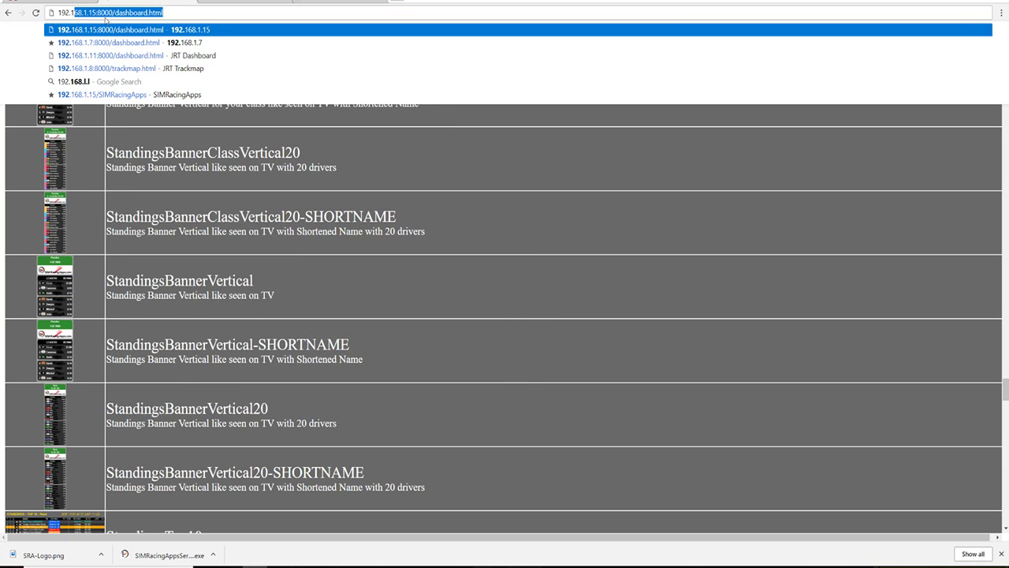
text(8.1.11)
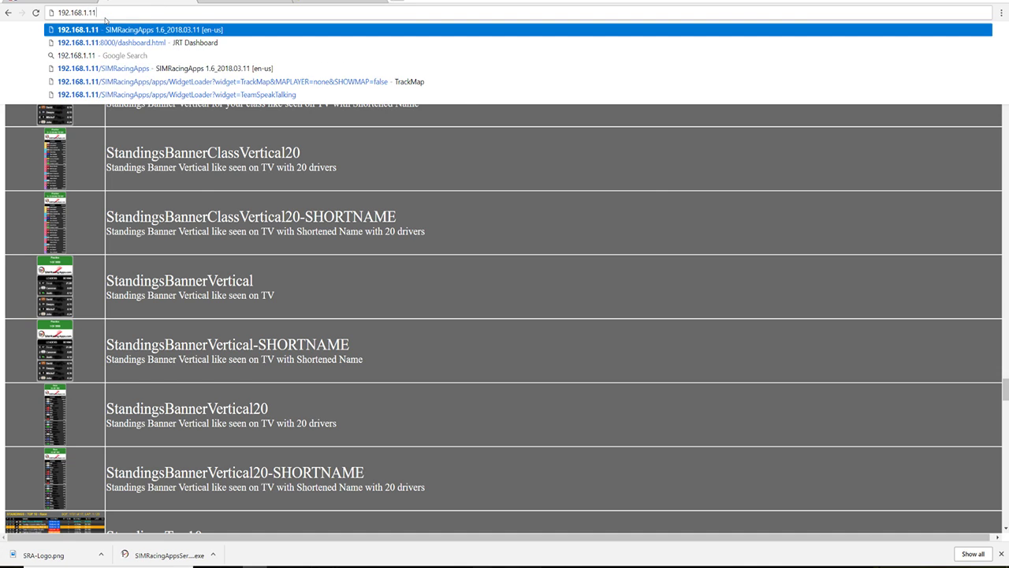
key(Return)
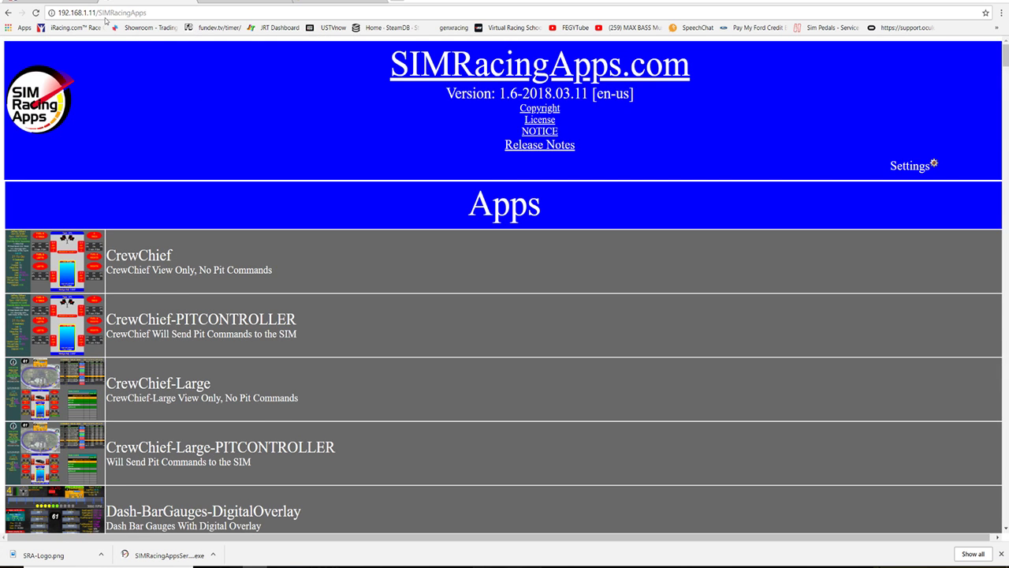
scroll(236, 378, down, 4)
scroll(248, 394, up, 4)
scroll(142, 333, down, 10)
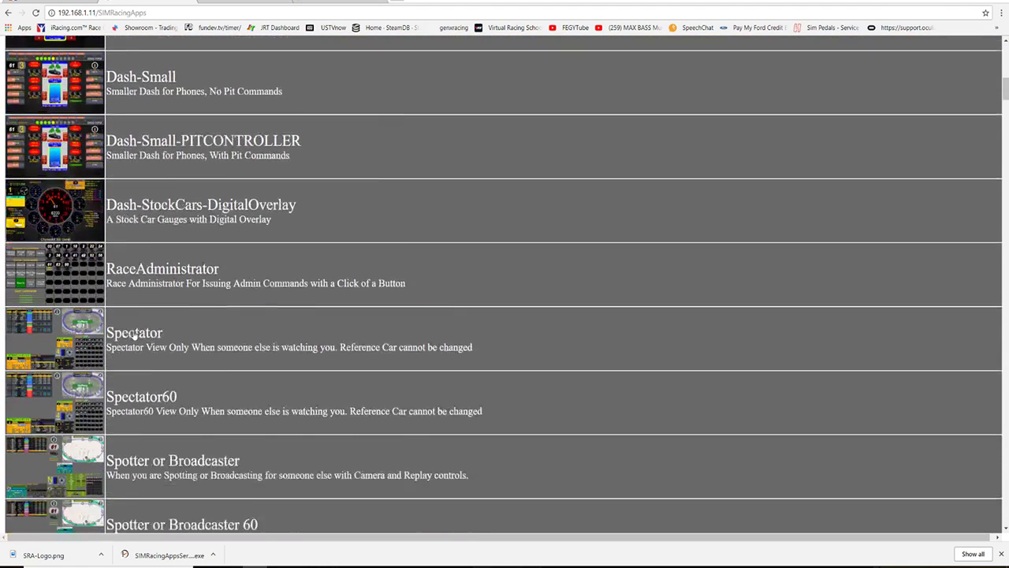
scroll(138, 334, down, 3)
scroll(331, 339, up, 13)
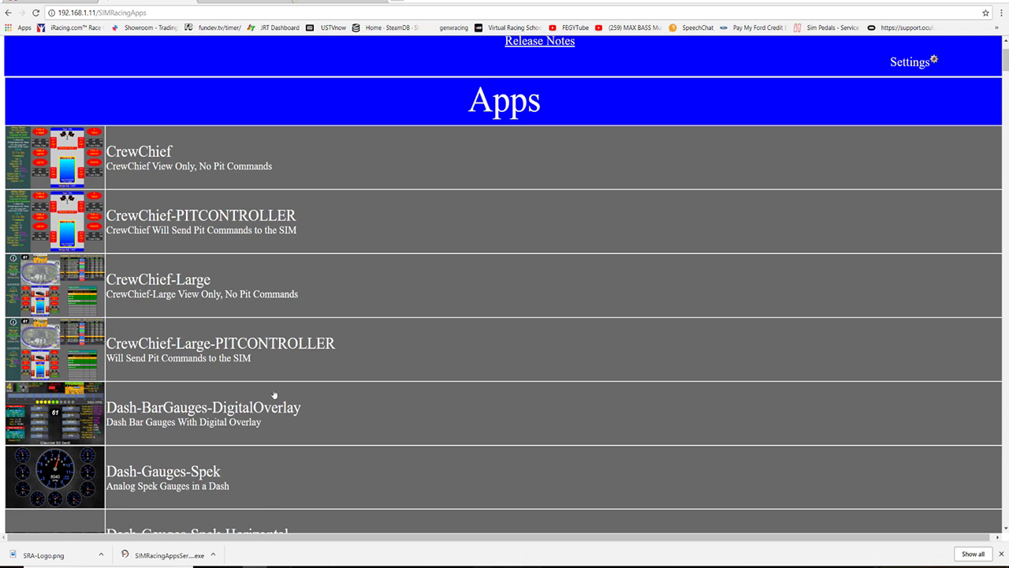
Go to the simracingapps.com website in the browser
click(144, 11)
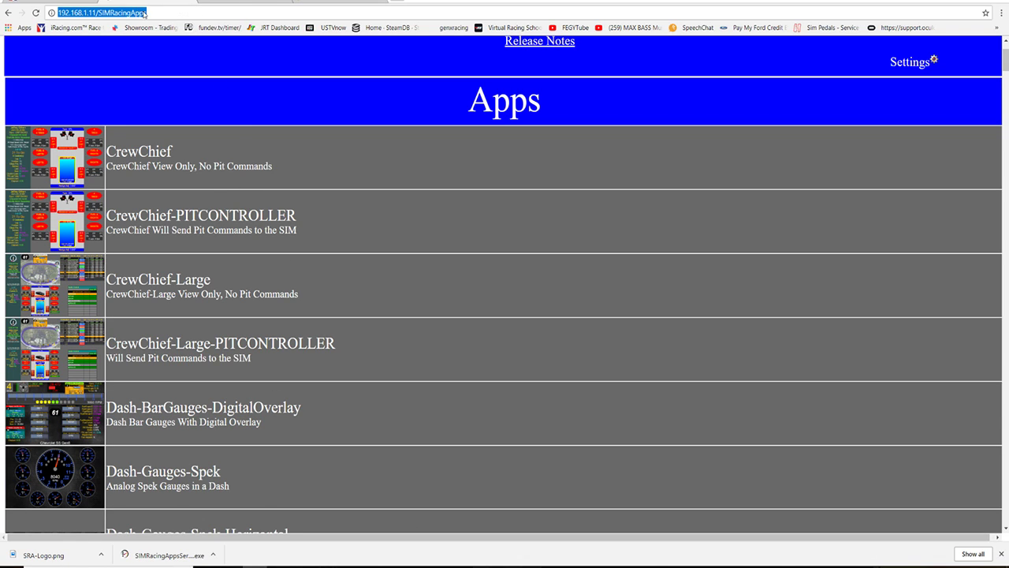
text(simracingapp)
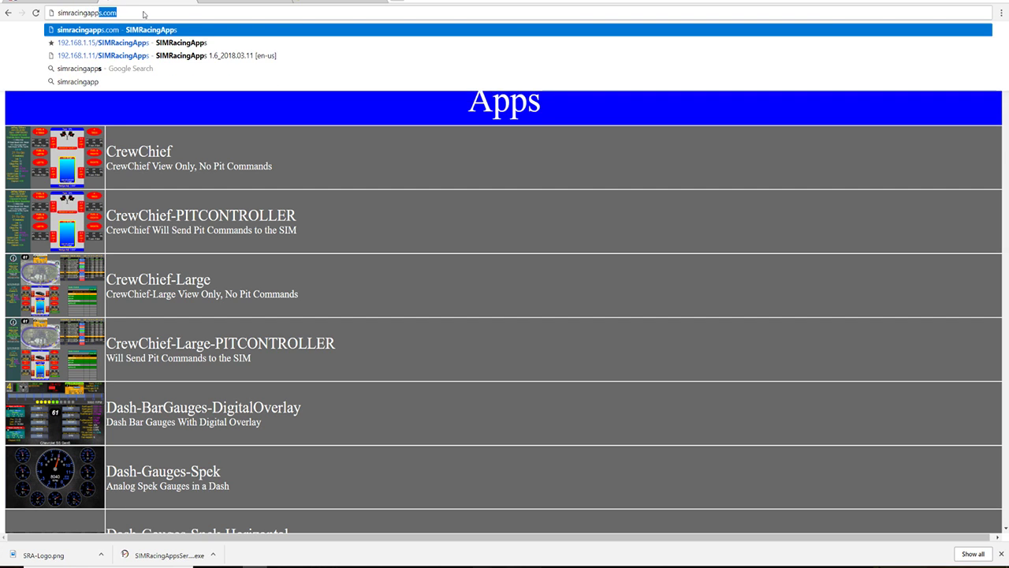
key(Return)
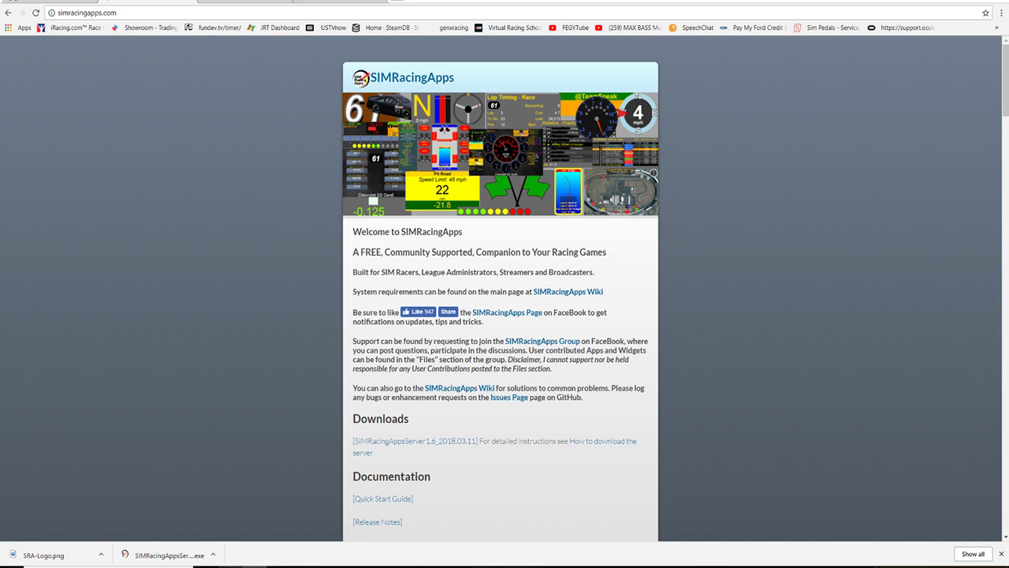
View the SIMRacingAppsServer_1.6_Build_2018.03.11 installer in the Downloads folder, then the running server window, and minimize the server window
click(232, 567)
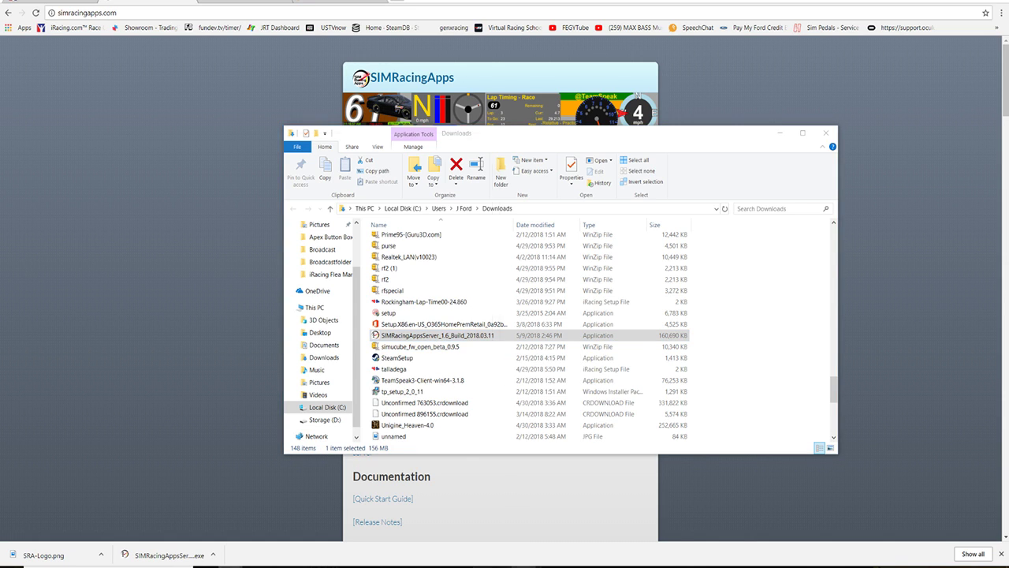
key(alt+Tab)
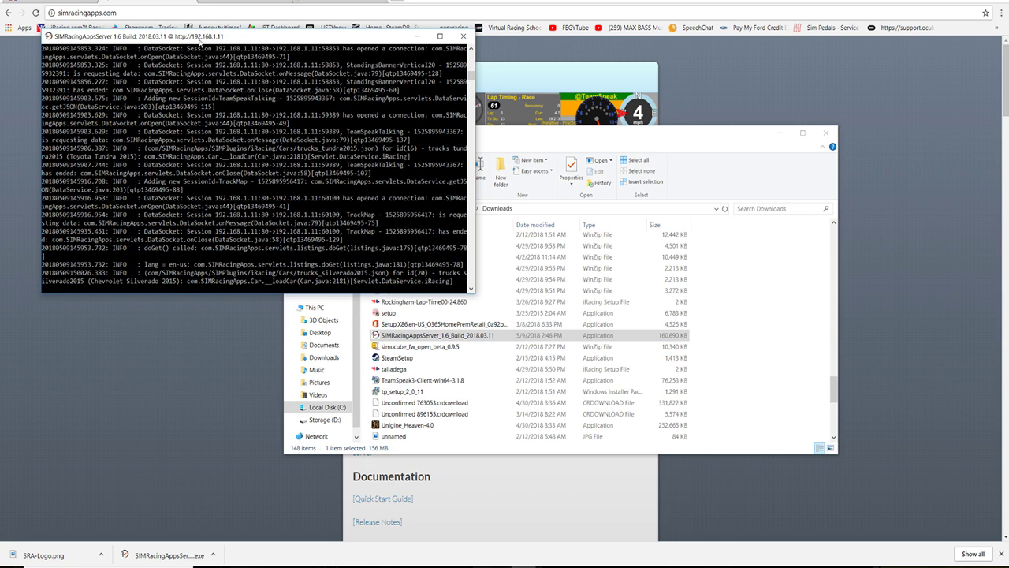
click(416, 36)
Return to the locally served SIMRacingApps page by loading 192.168.1.11 in the browser
click(115, 14)
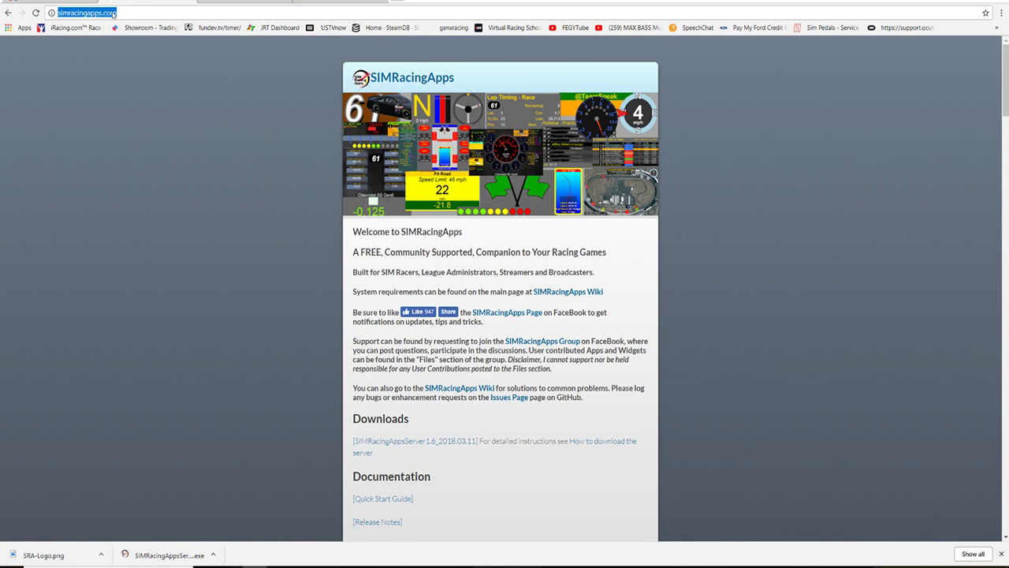
text(192.168.)
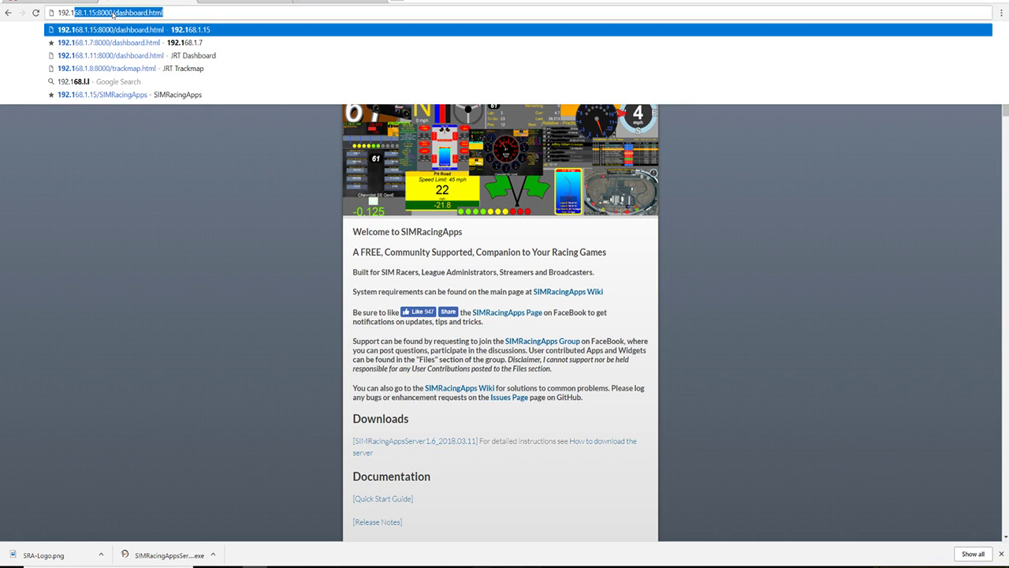
text(1.11)
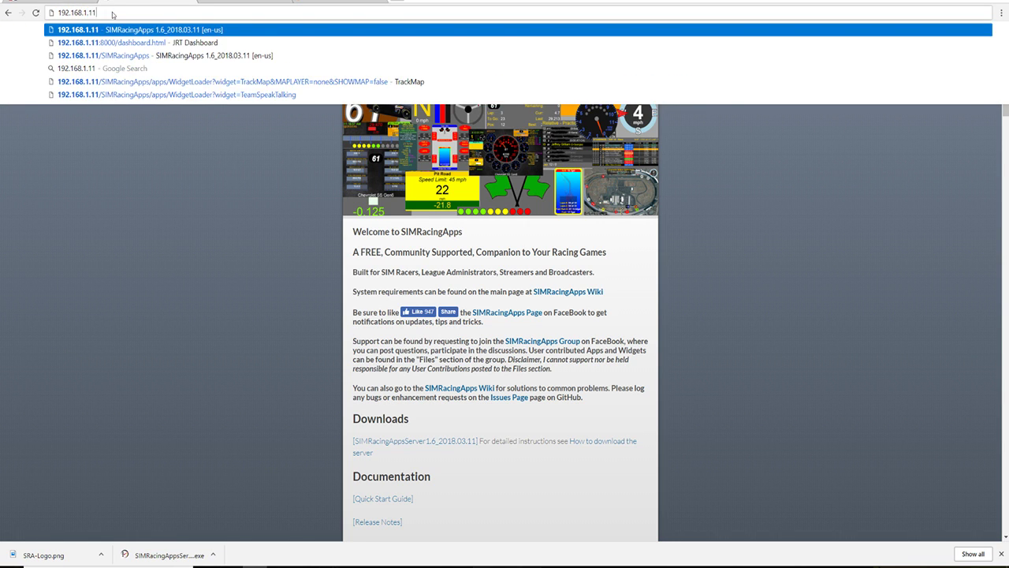
key(Return)
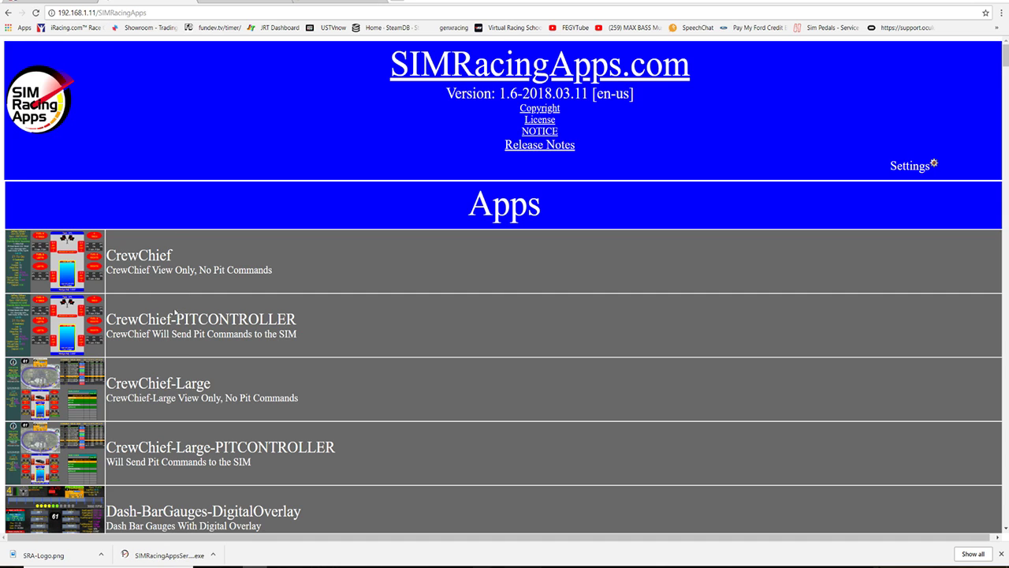
Preview the CrewChief-Large app from the Apps list, move its window around the desktop, and close it
scroll(129, 329, down, 11)
scroll(99, 356, up, 9)
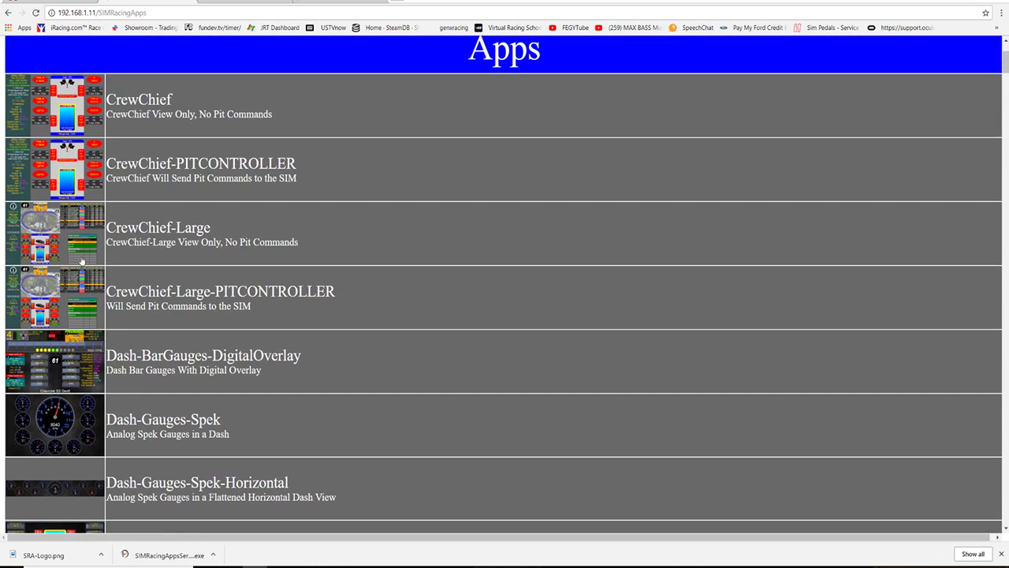
click(58, 234)
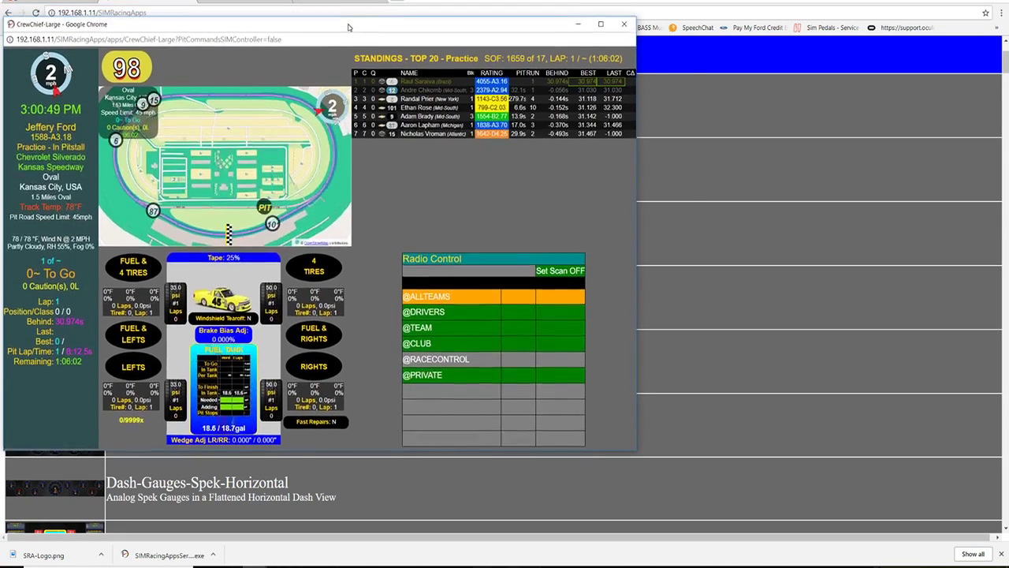
drag(331, 7, 395, 97)
click(625, 94)
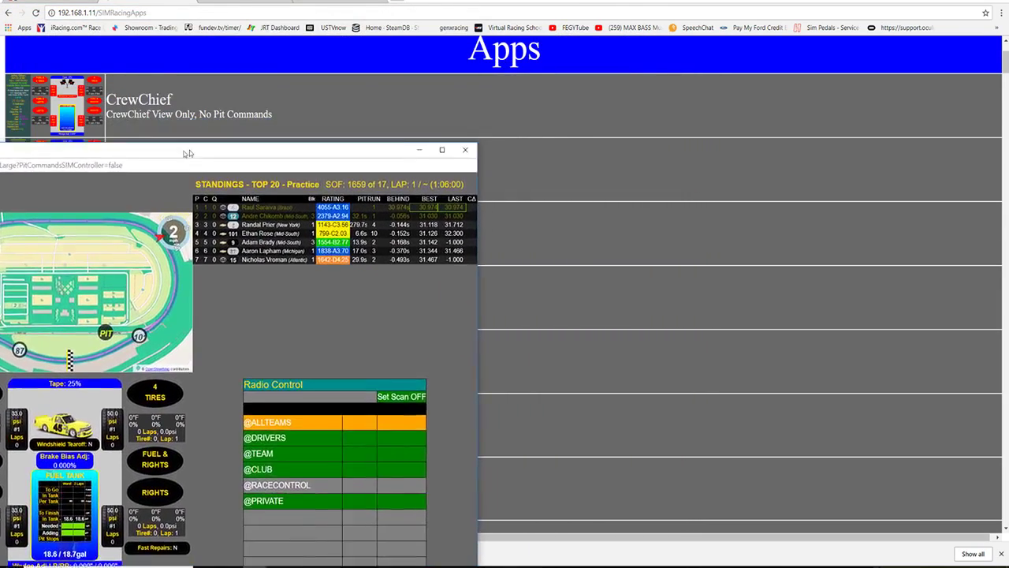
key(alt+Tab)
drag(378, 71, 430, 71)
click(702, 65)
Look through the apps and widgets to FuelTank-2LAPS, preview that widget in a maximized window, and close it
scroll(134, 201, down, 10)
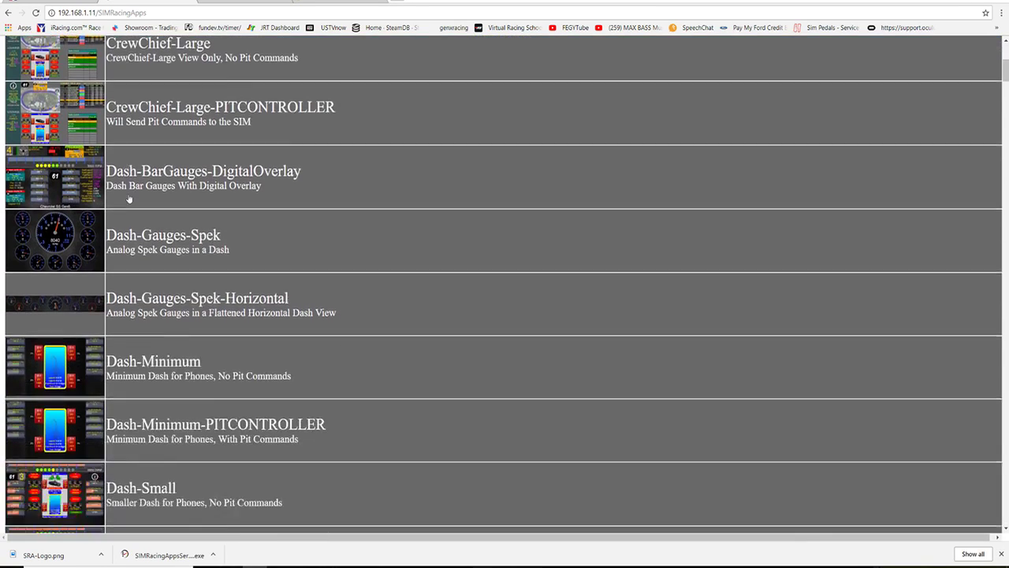
scroll(138, 205, down, 15)
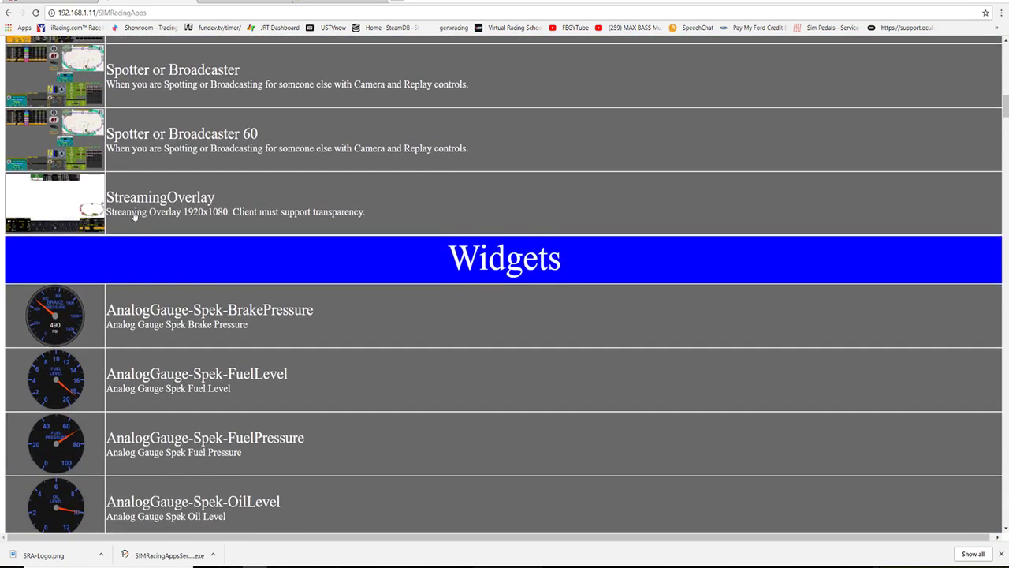
scroll(118, 229, down, 8)
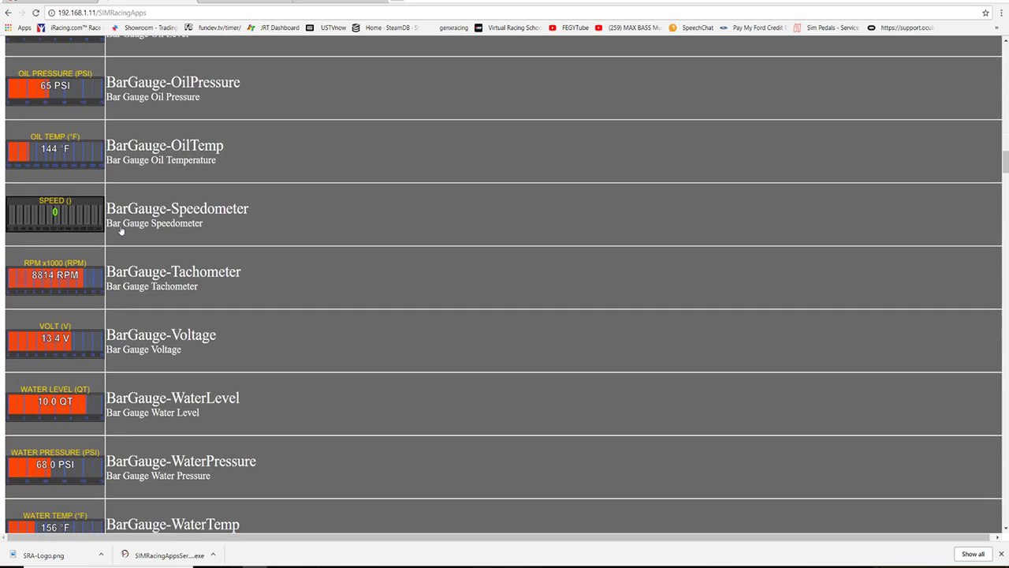
scroll(110, 230, down, 9)
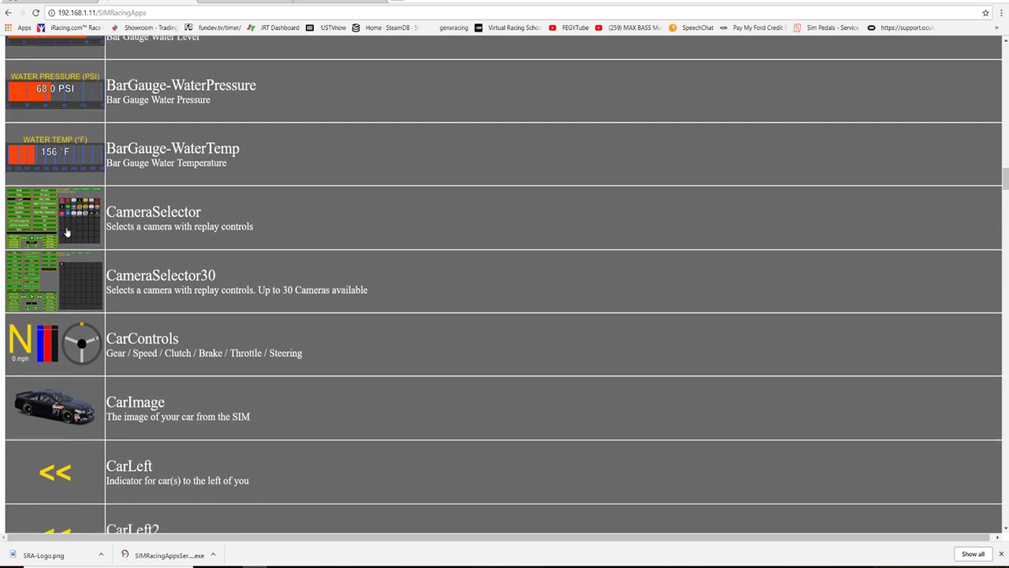
scroll(102, 243, down, 10)
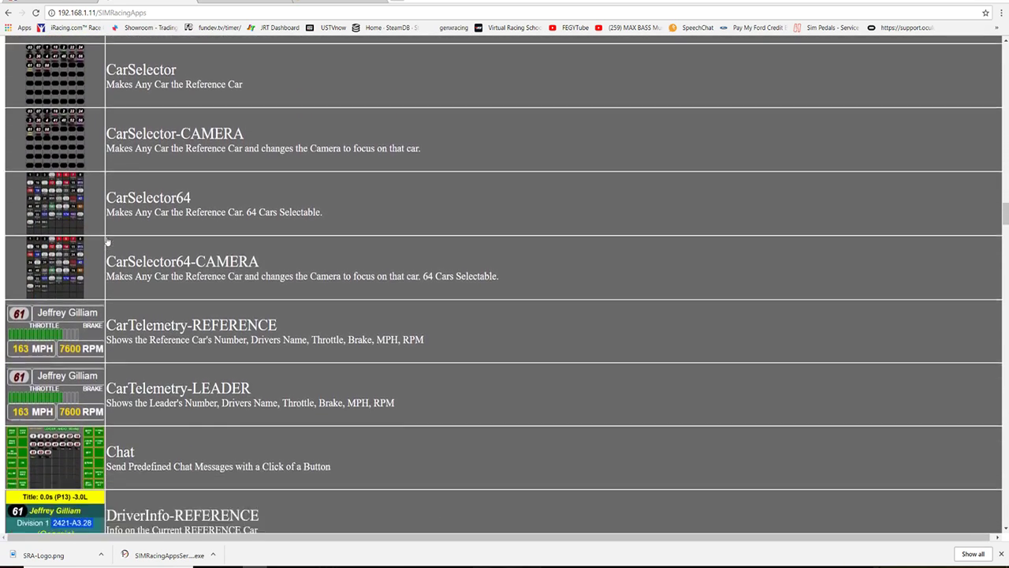
scroll(103, 243, down, 8)
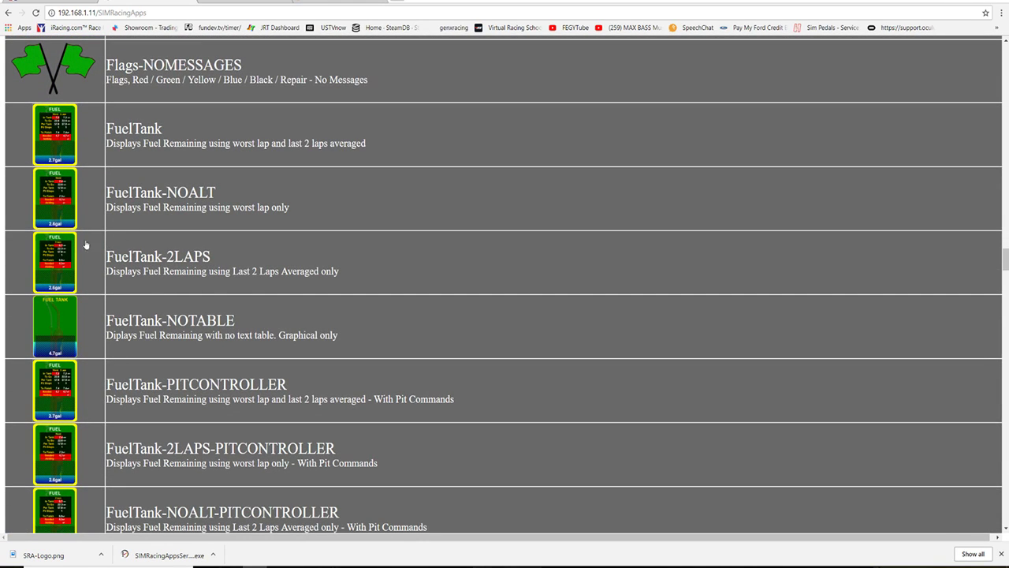
click(68, 251)
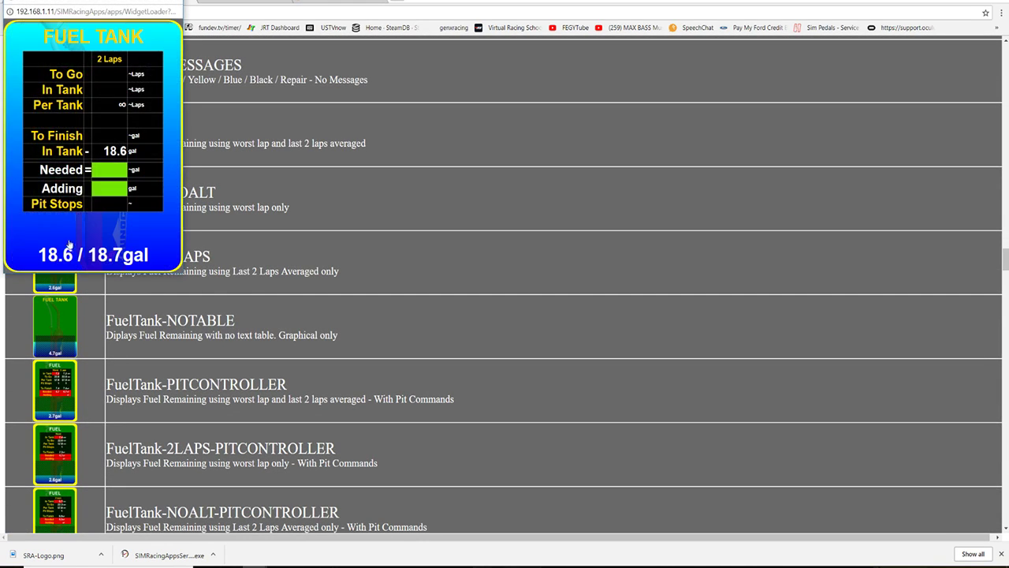
click(150, 3)
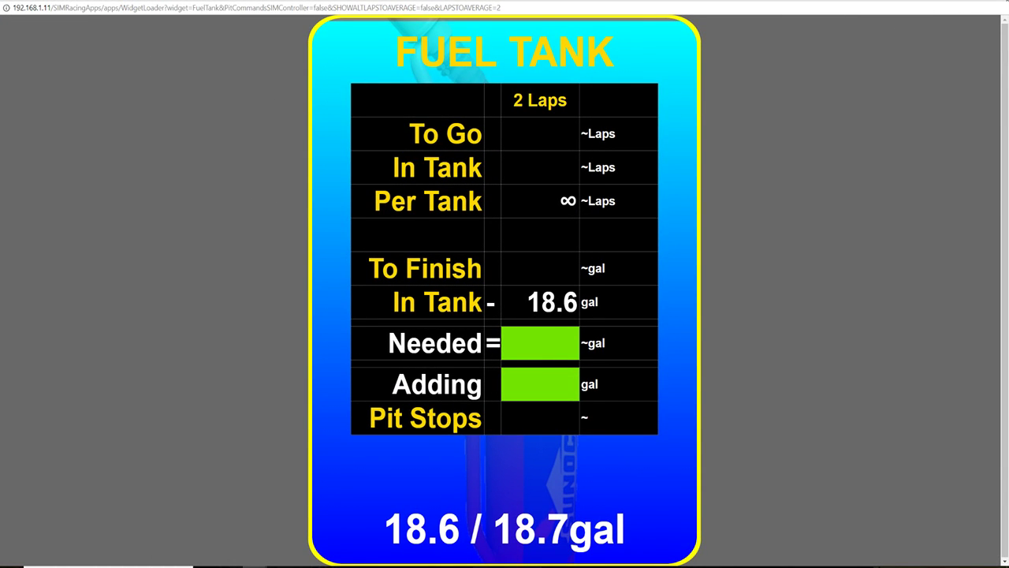
key(alt+F4)
Open the bookmarked FEGYTube YouTube channel
scroll(431, 181, up, 3)
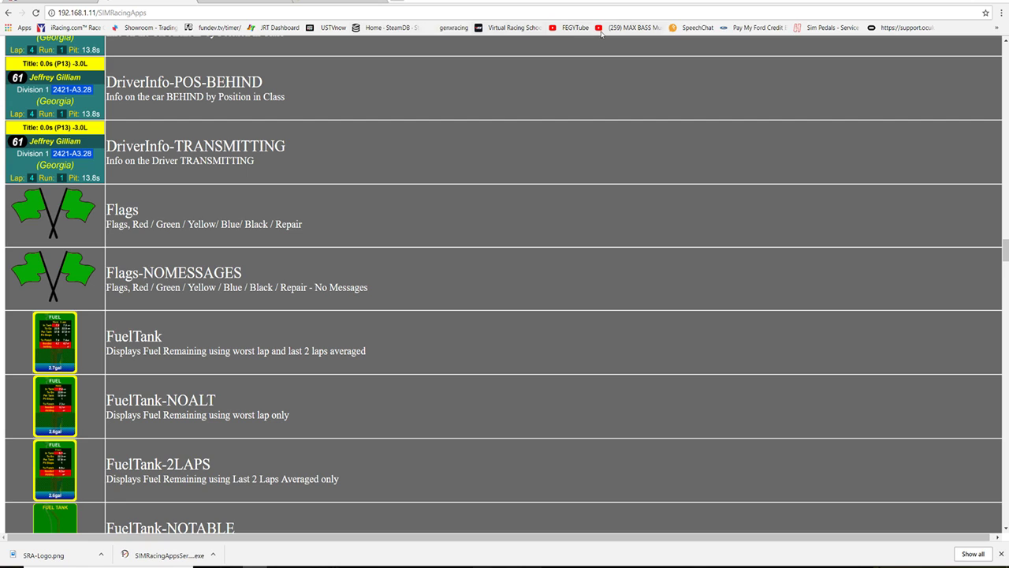
click(567, 28)
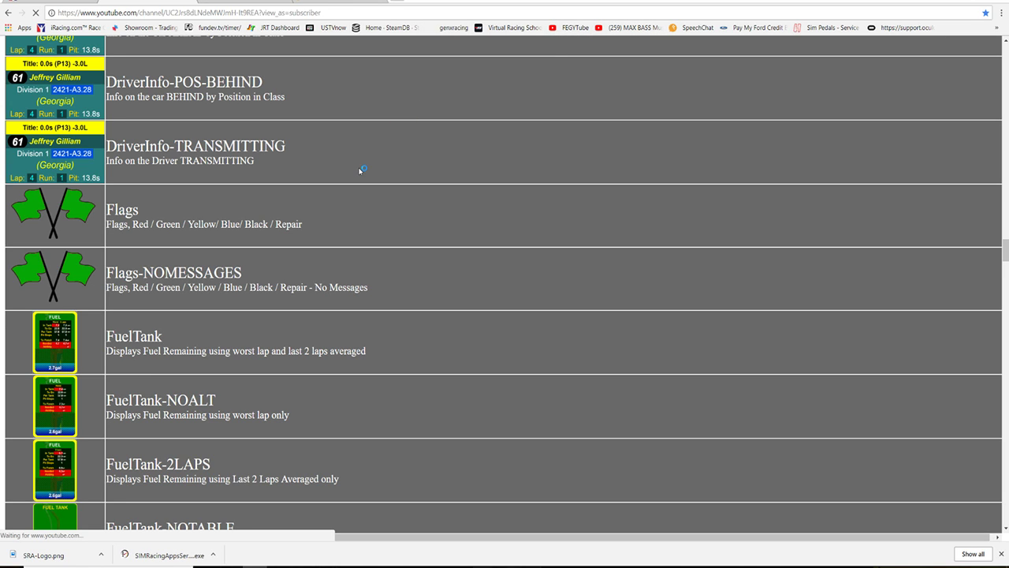